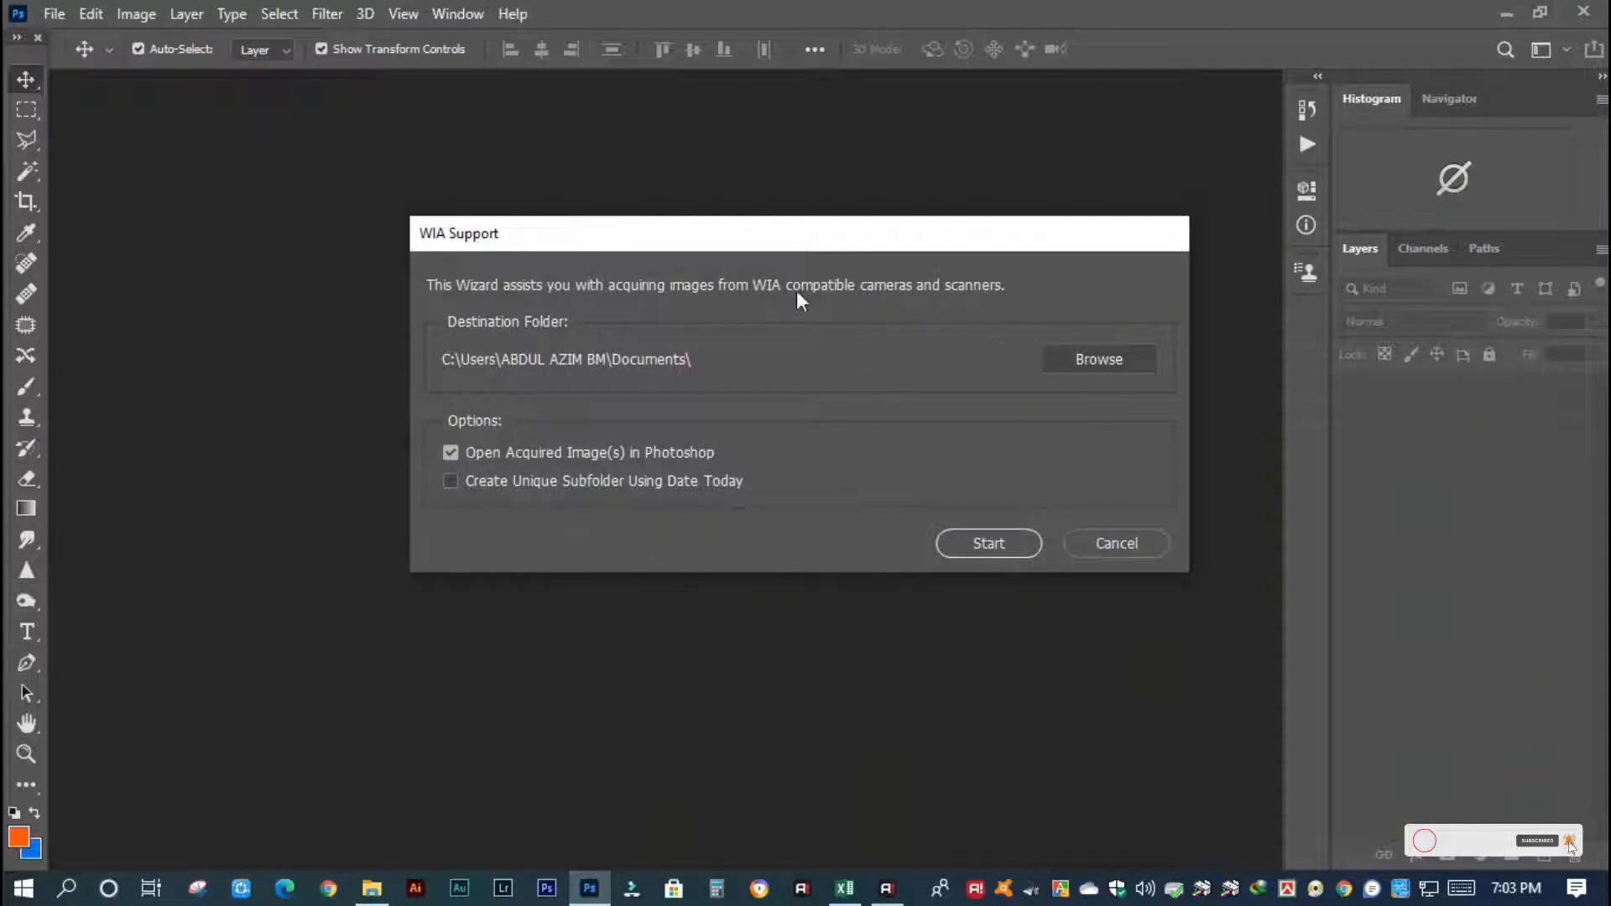
Scan the full page from the EPSON L380 Series with custom settings at 300 DPI as a color picture.
{"action": "left_click", "coordinate": [995, 543]}
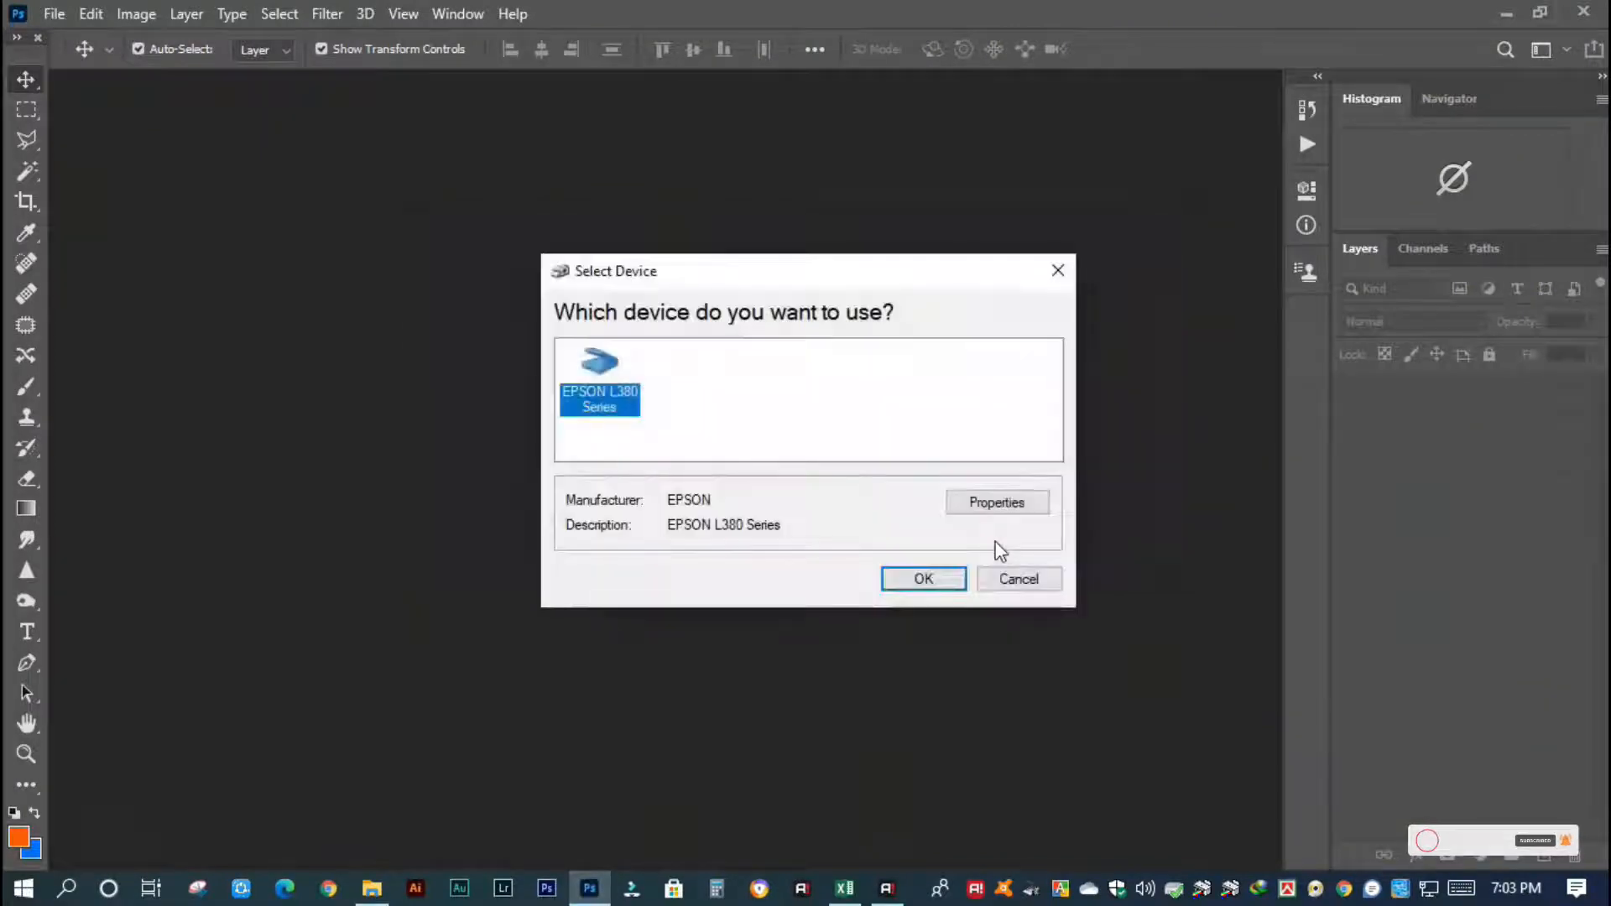
{"action": "left_click", "coordinate": [923, 578]}
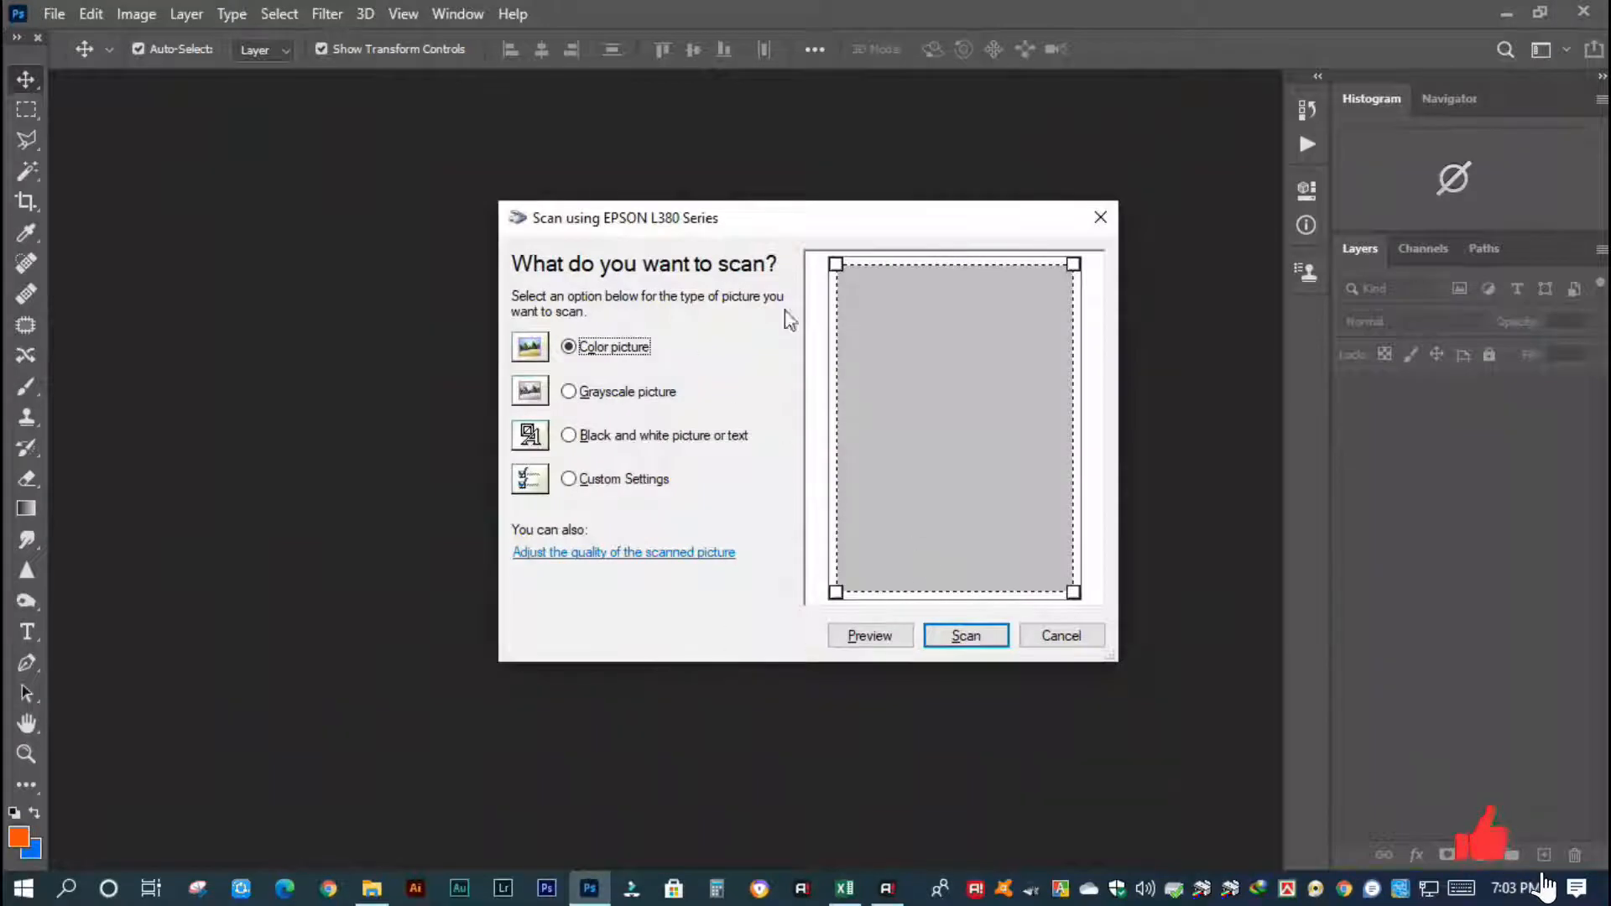
{"action": "left_click", "coordinate": [648, 569]}
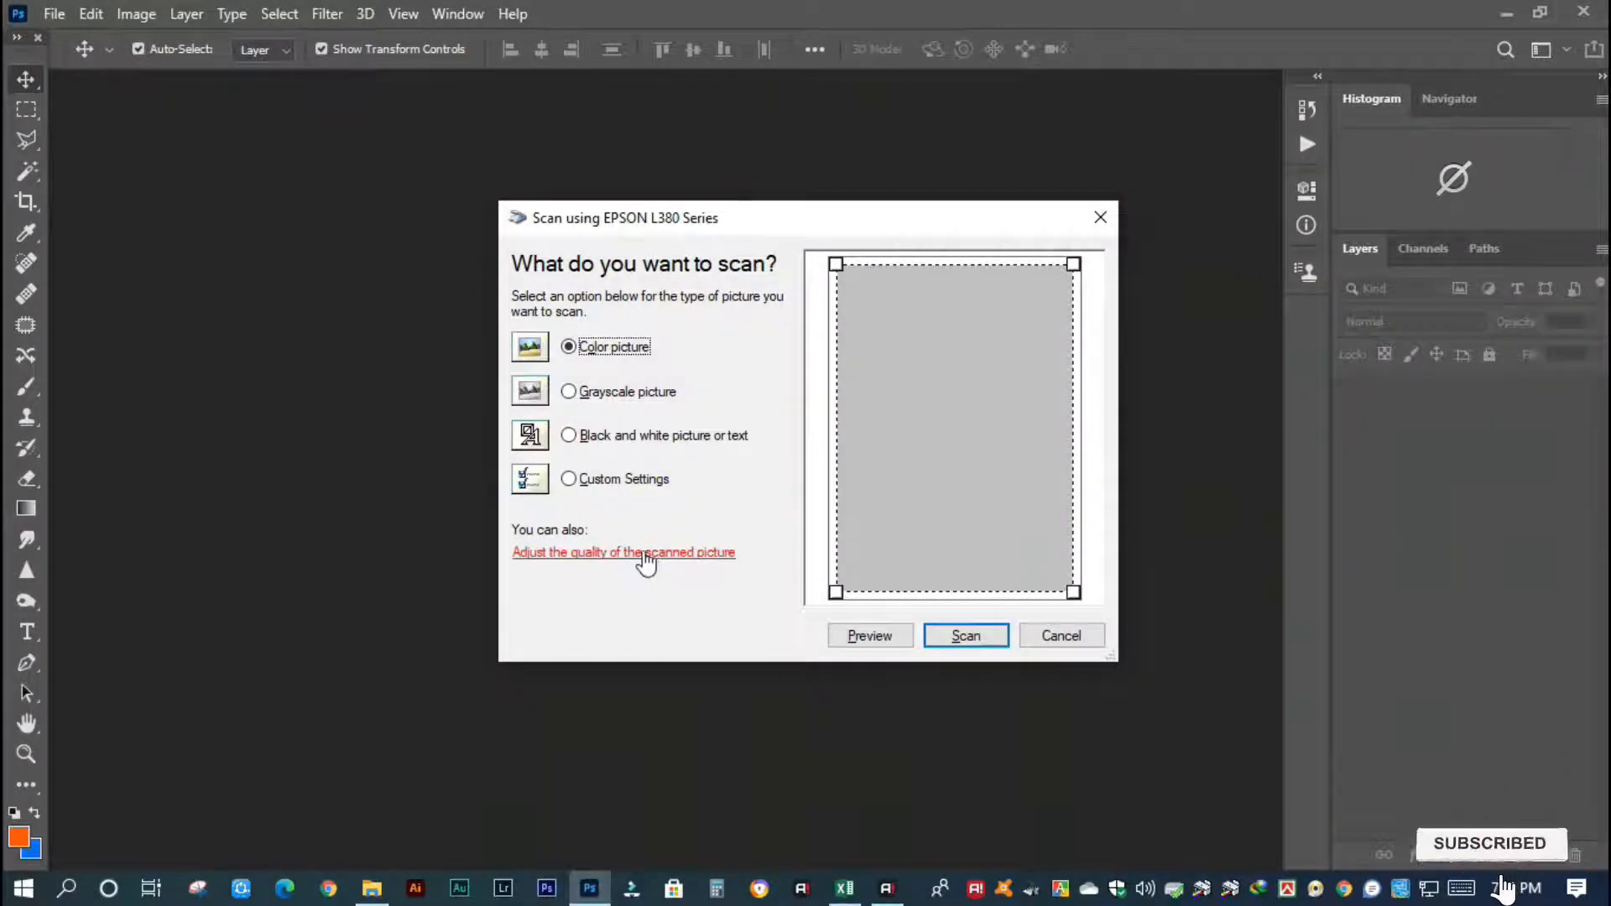
{"action": "left_click", "coordinate": [607, 498]}
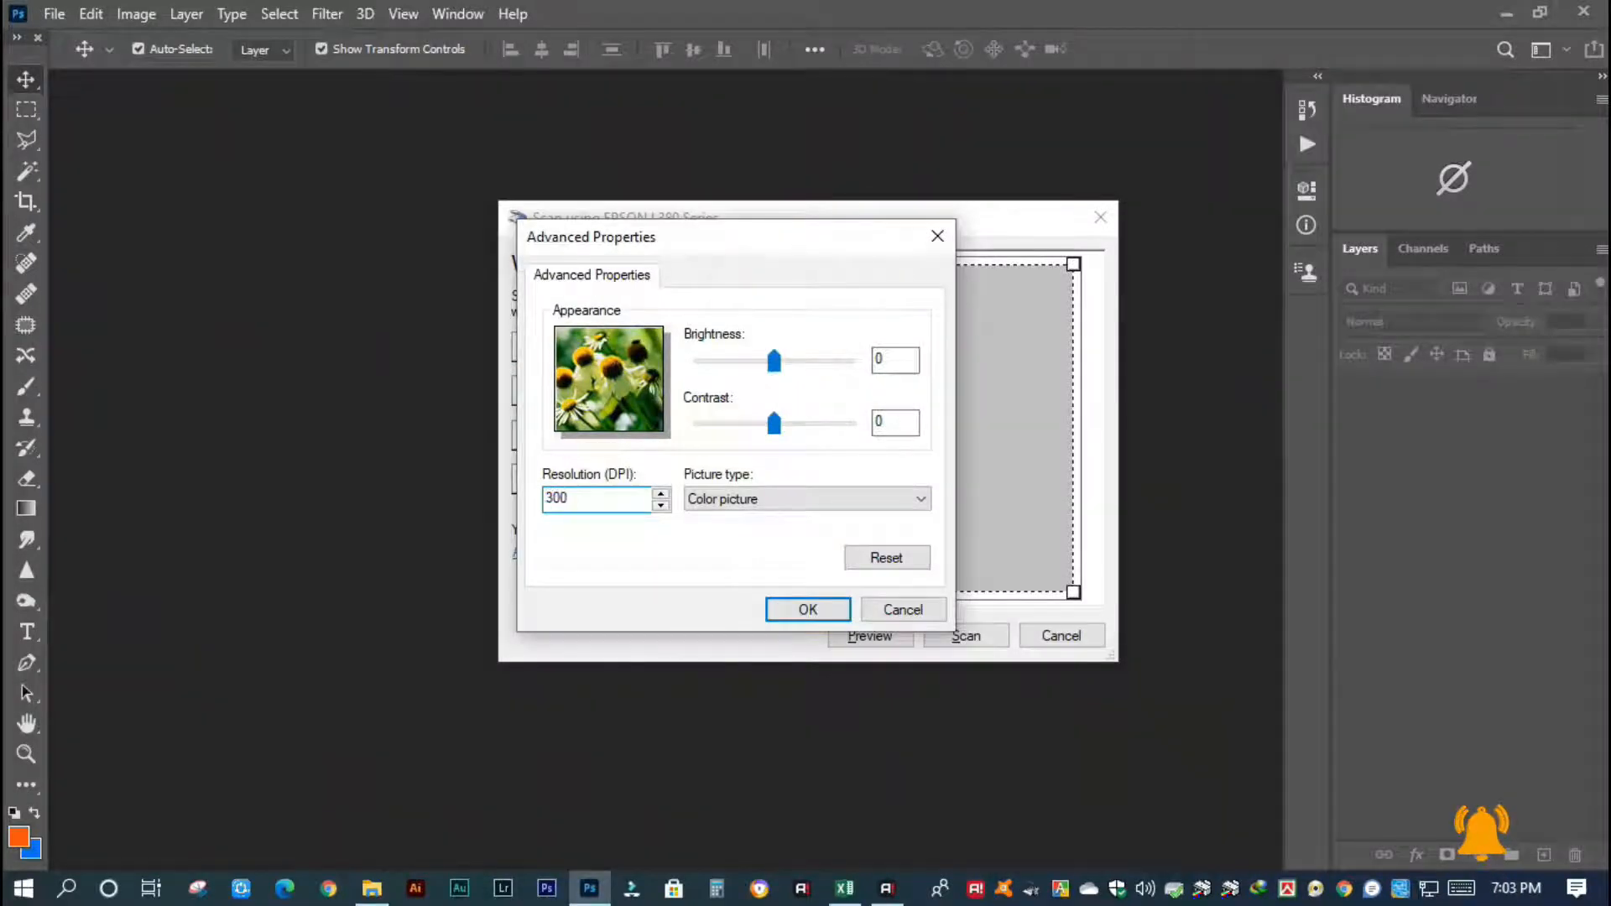
{"action": "left_click", "coordinate": [770, 607]}
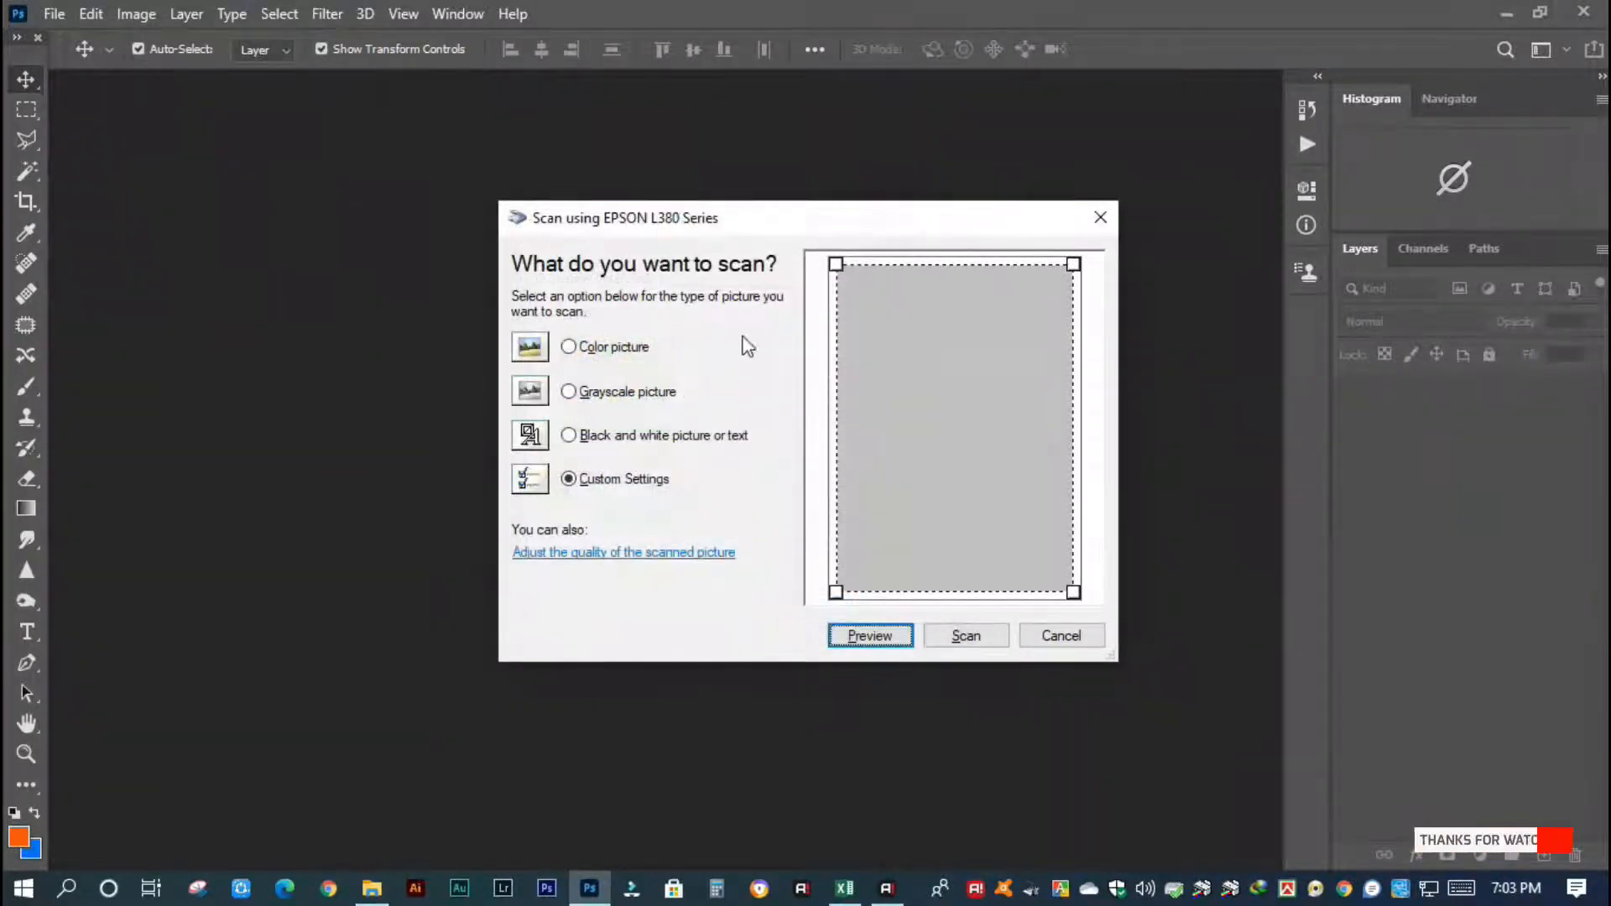
{"action": "left_click", "coordinate": [967, 636]}
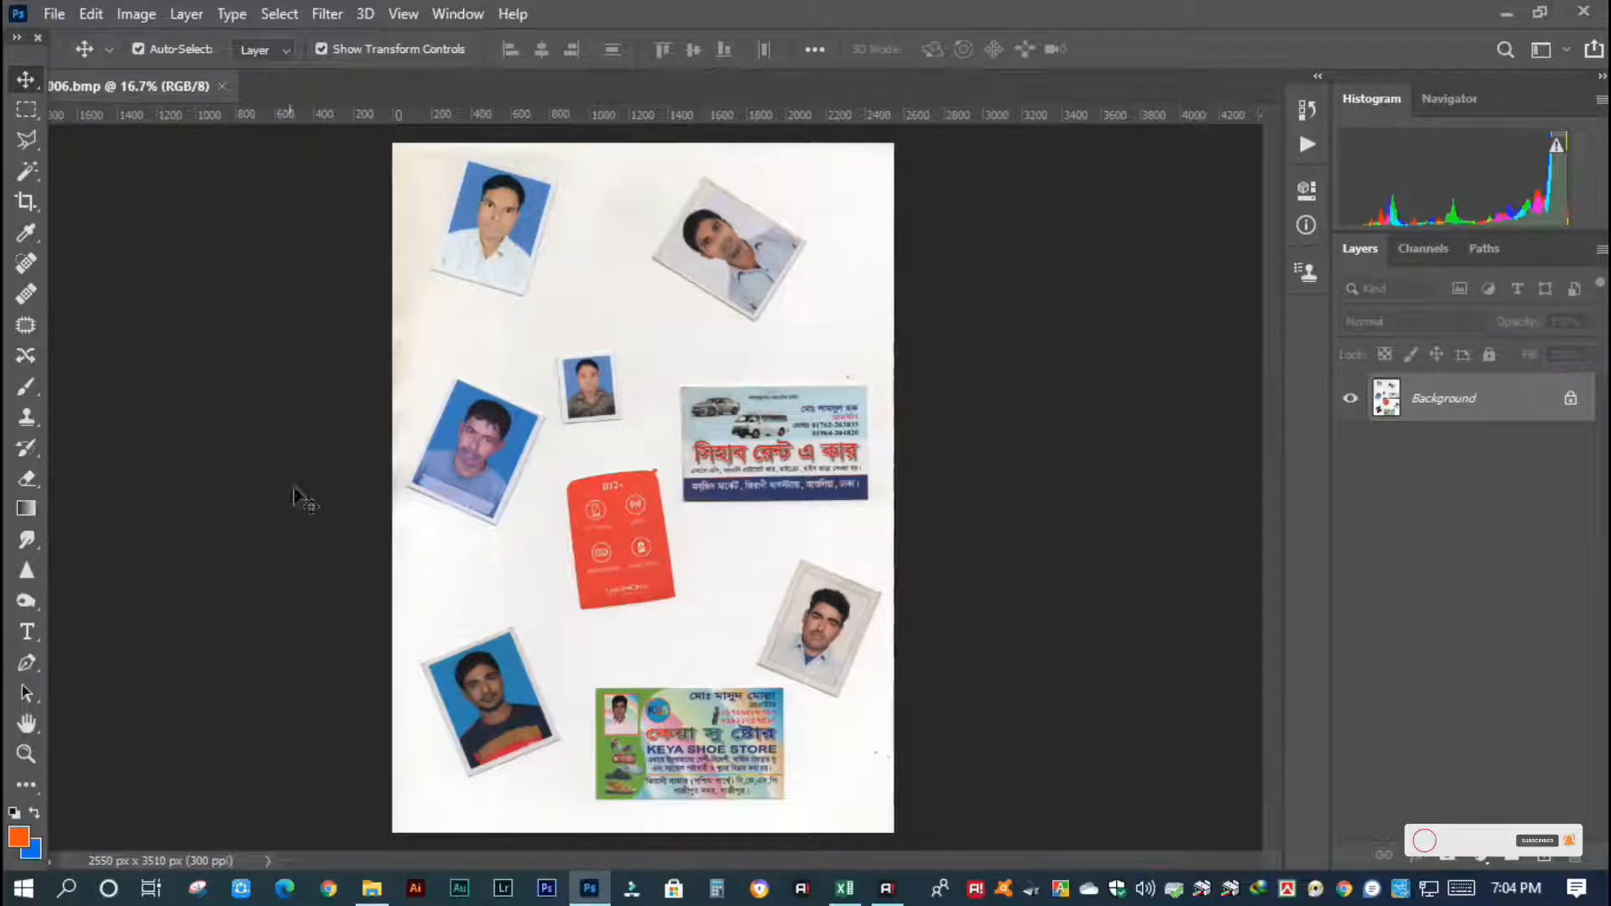
{"action": "left_click", "coordinate": [22, 755]}
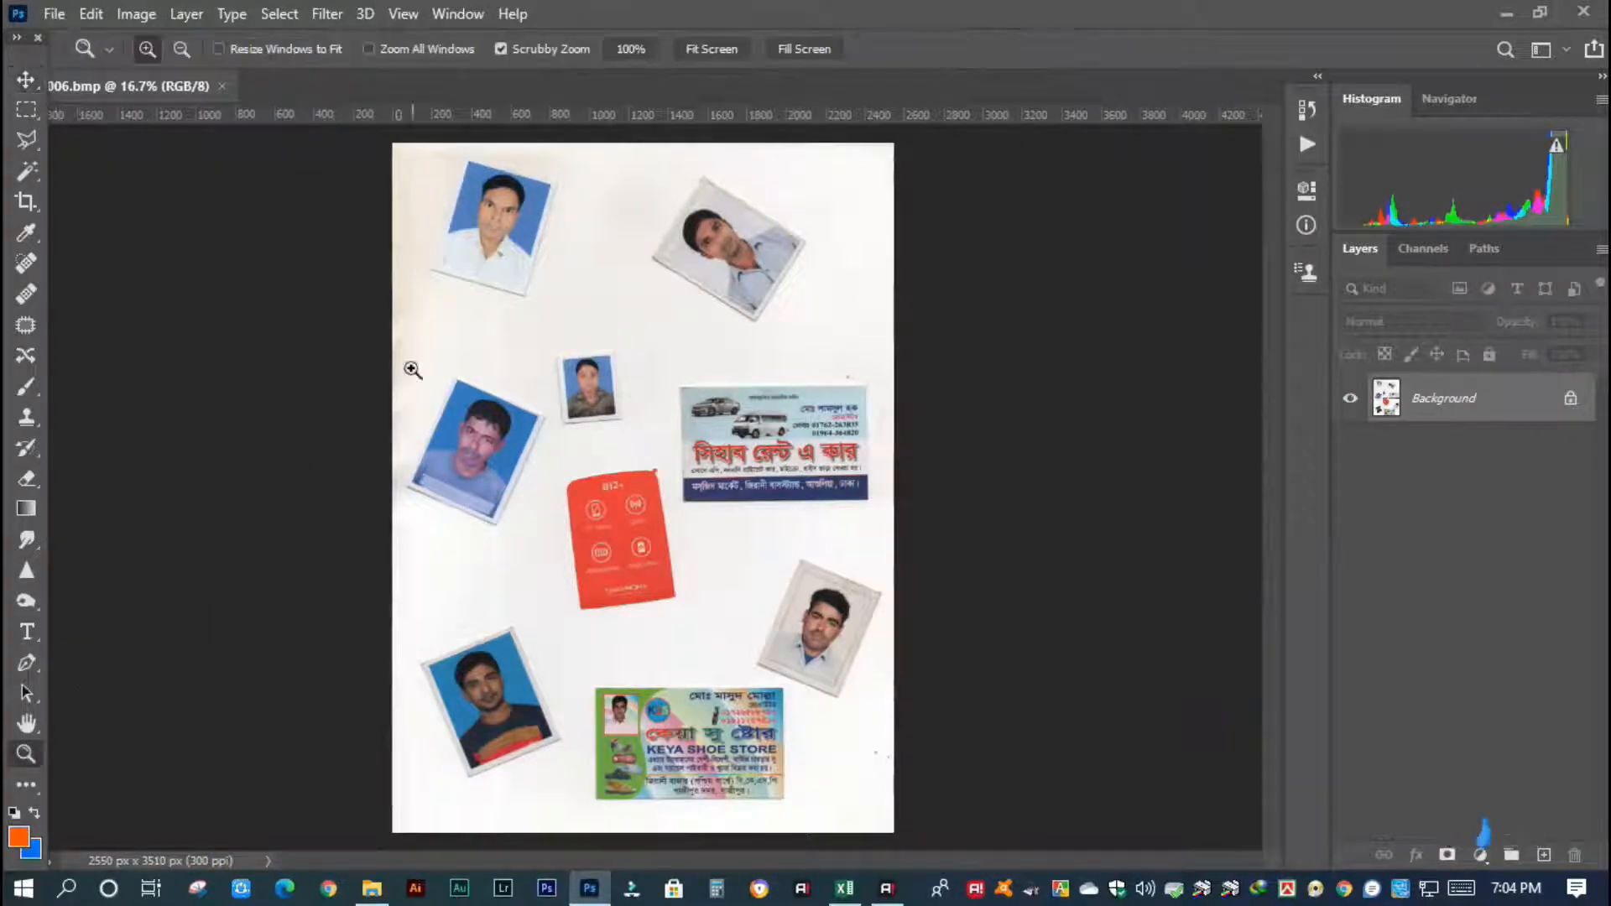
{"action": "left_click_drag", "start_coordinate": [506, 227], "coordinate": [547, 325]}
{"action": "left_click_drag", "start_coordinate": [636, 447], "coordinate": [693, 595]}
{"action": "left_click_drag", "start_coordinate": [735, 442], "coordinate": [772, 463]}
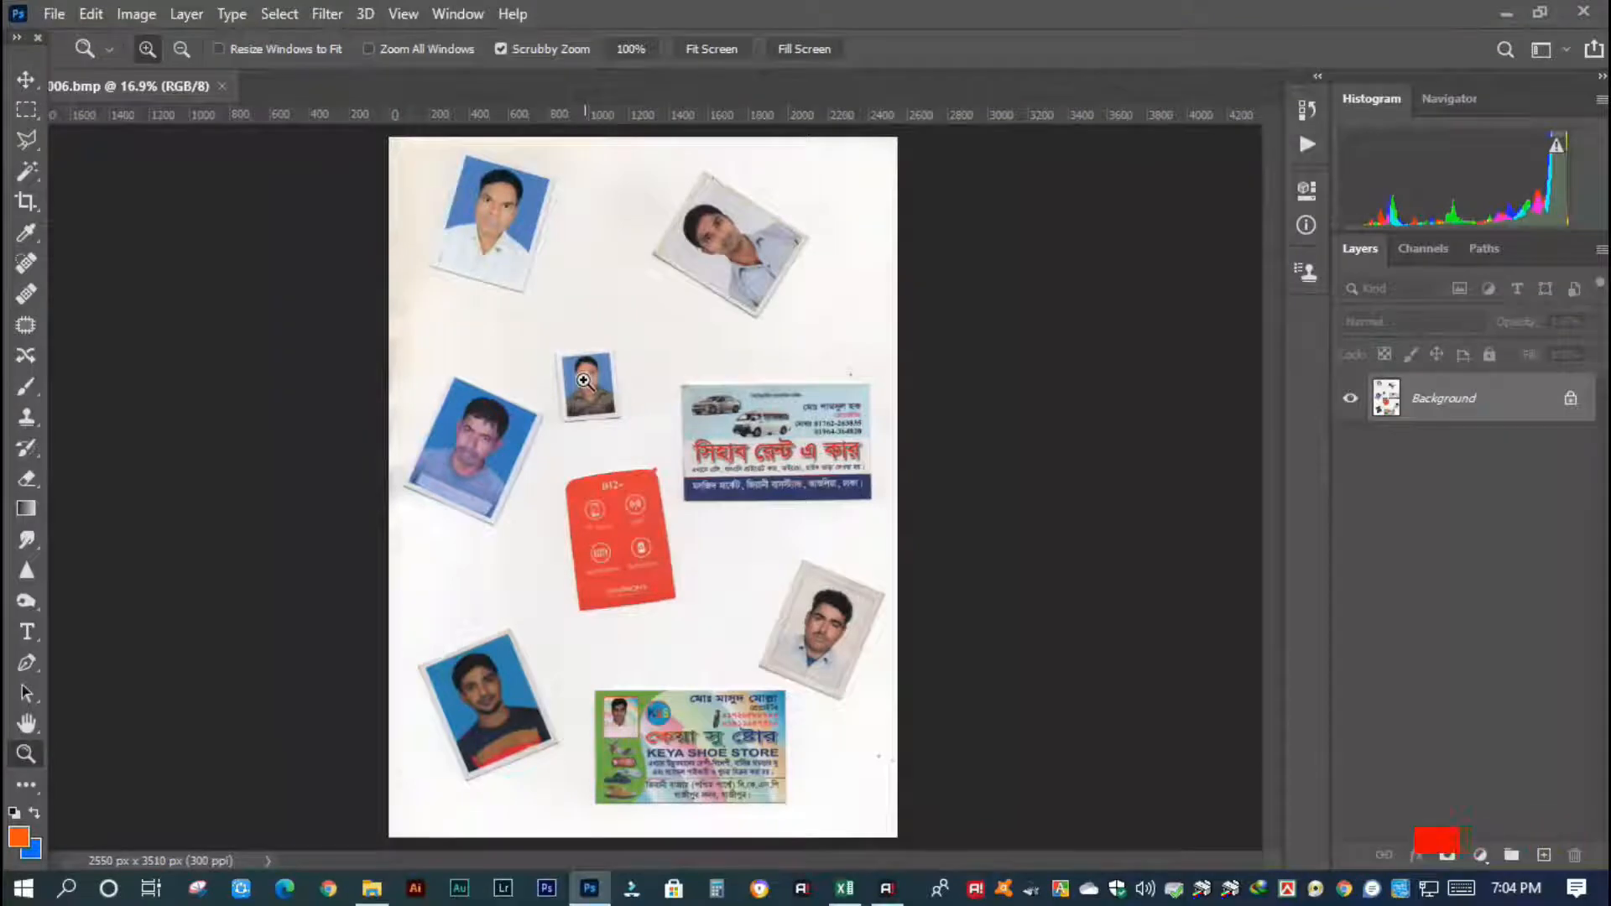
Create a new A4 document of 210 x 297 mm at 300 ppi in RGB with a white background, and return to the scan.
{"action": "left_click", "coordinate": [26, 109]}
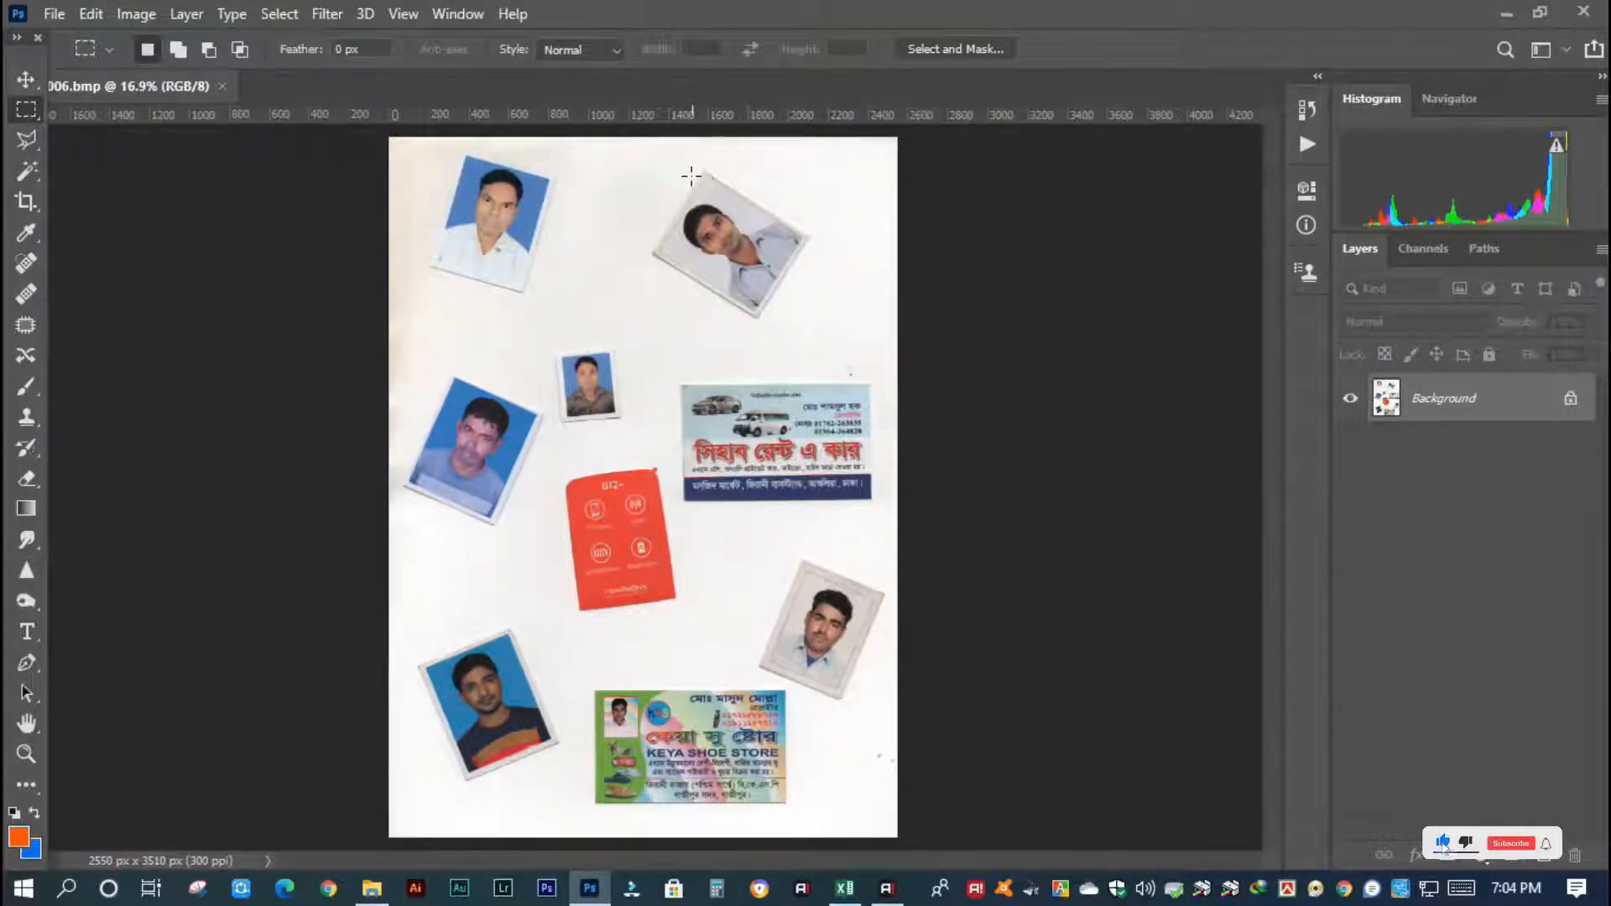
{"action": "key", "text": "ctrl+n"}
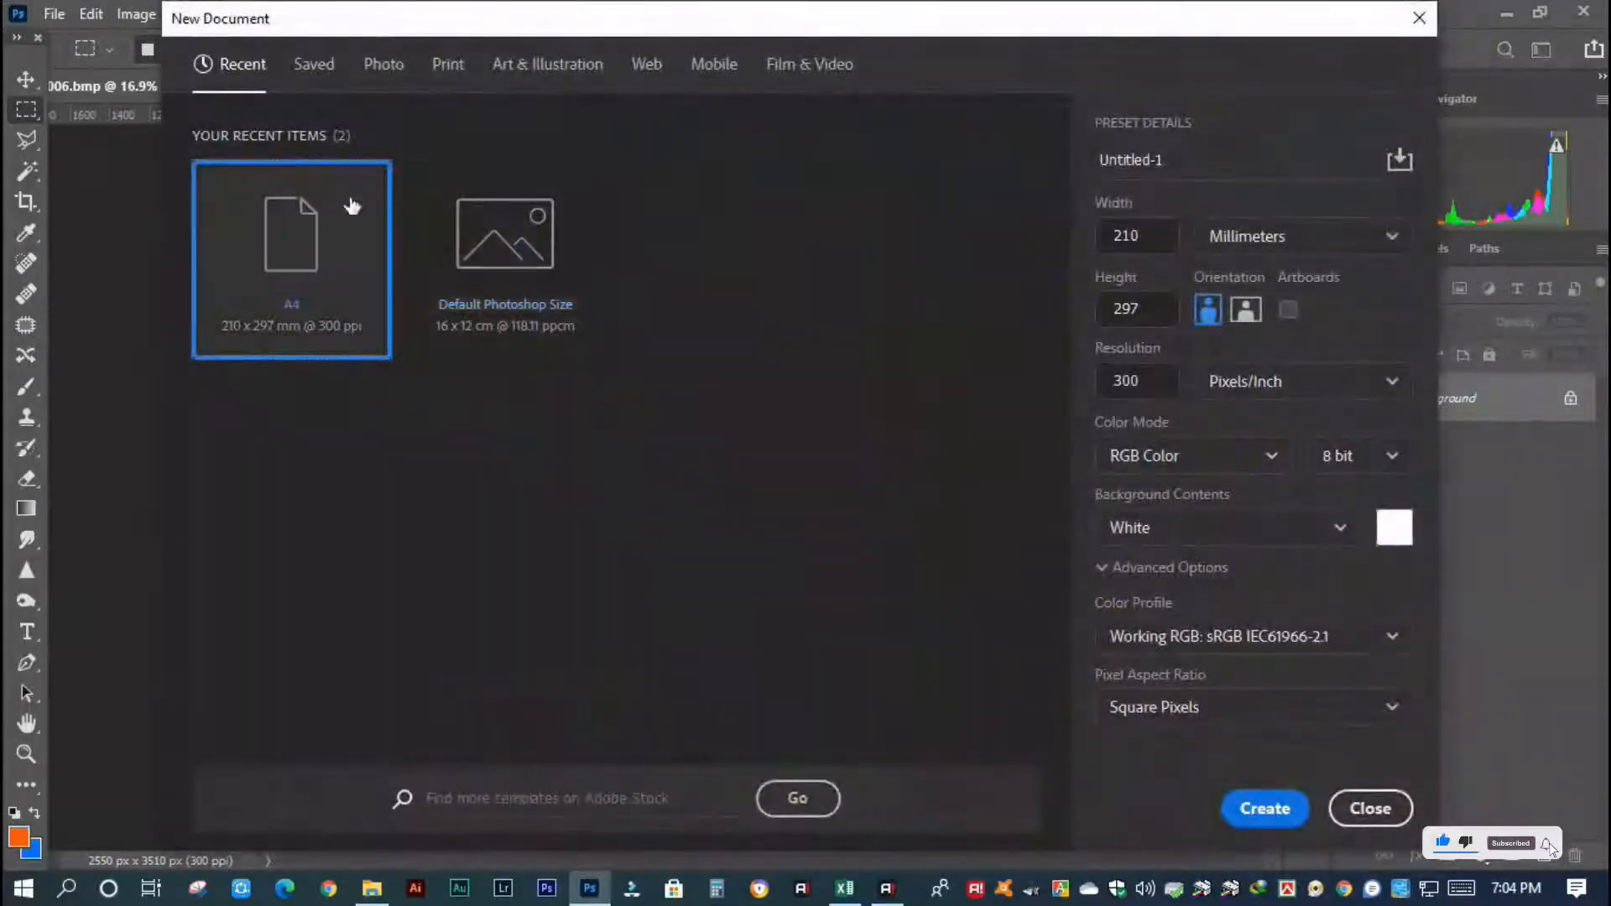
{"action": "left_click", "coordinate": [1265, 808]}
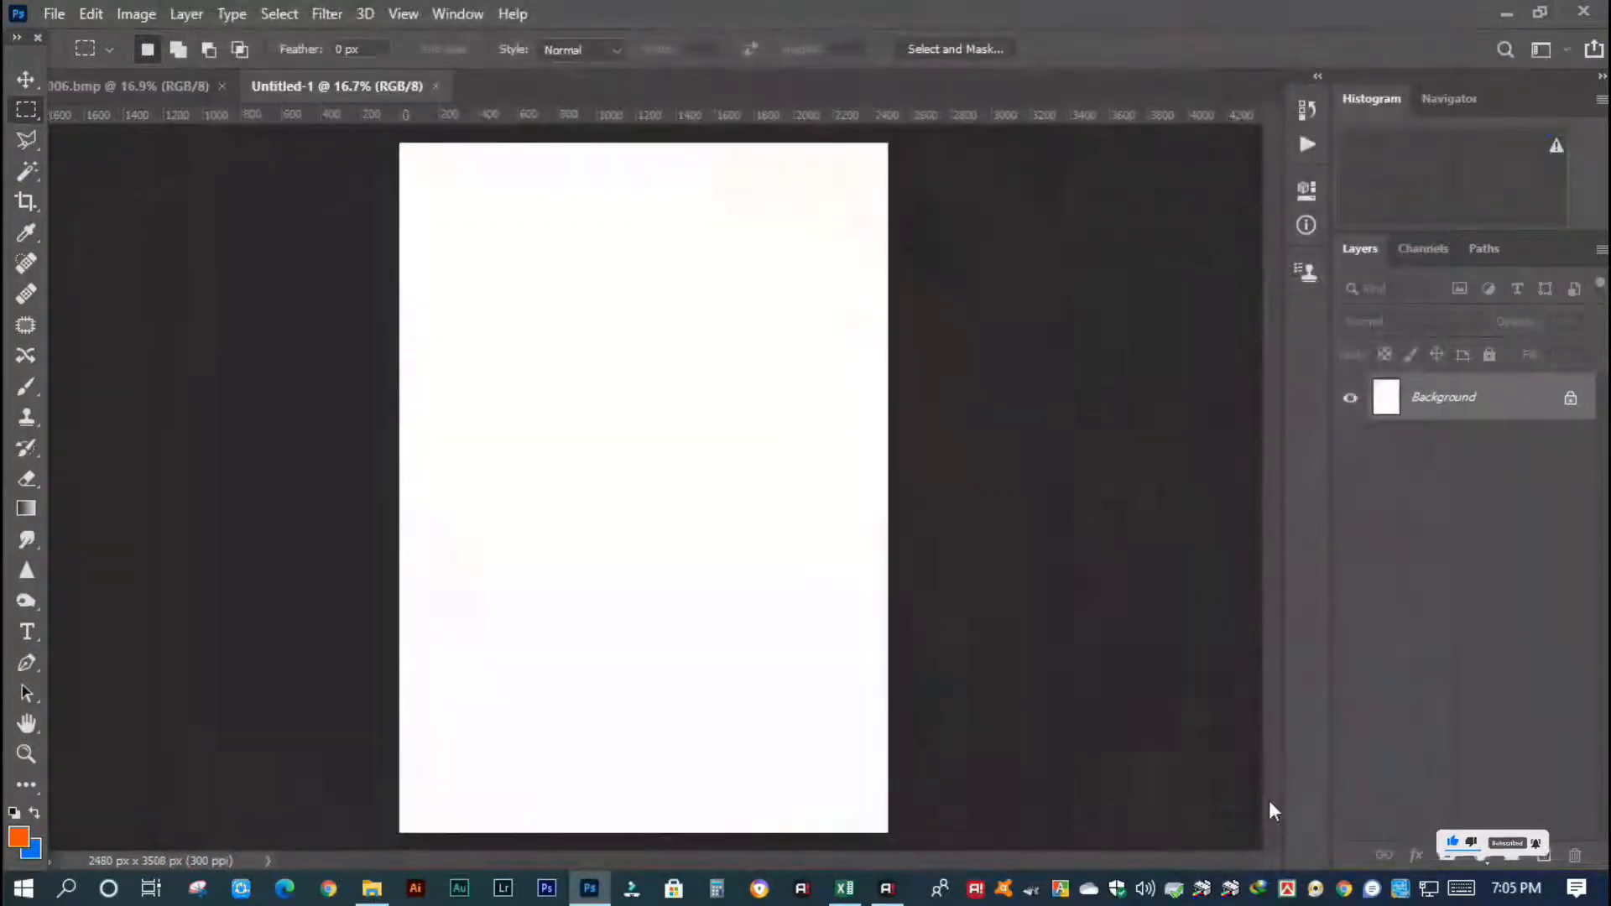
{"action": "left_click", "coordinate": [164, 89]}
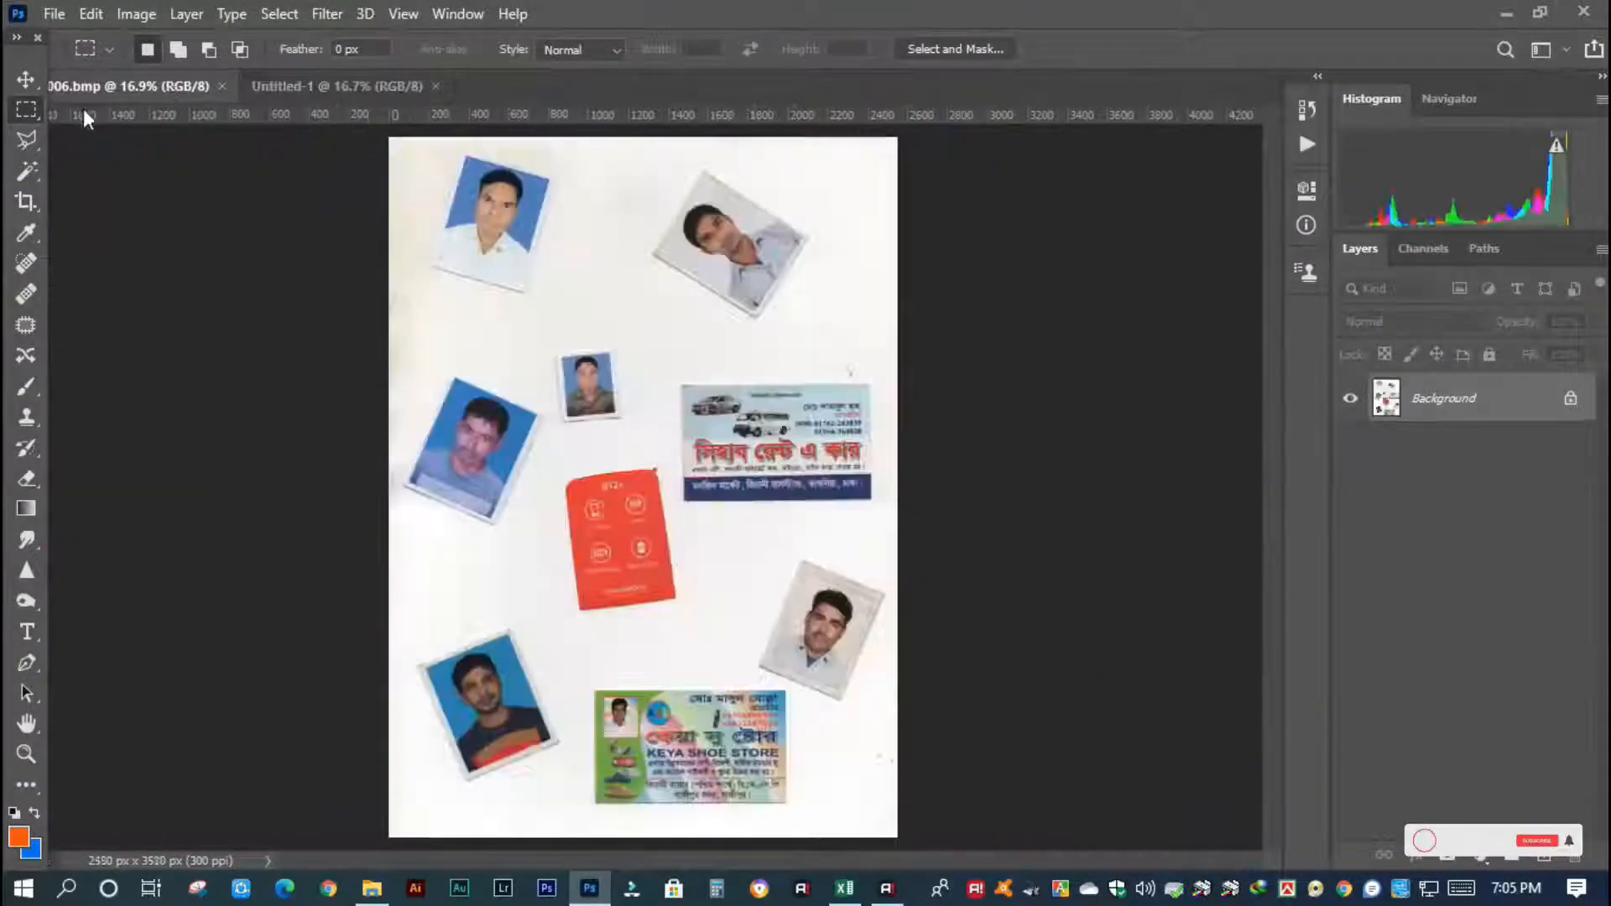
Try to move a single photo straight out of the scan with the Move tool, and undo the shift.
{"action": "left_click", "coordinate": [26, 80]}
{"action": "mouse_move", "coordinate": [530, 282]}
{"action": "left_mouse_down"}
{"action": "mouse_move", "coordinate": [707, 290]}
{"action": "mouse_move", "coordinate": [553, 267]}
{"action": "left_mouse_up"}
{"action": "left_click", "coordinate": [795, 400]}
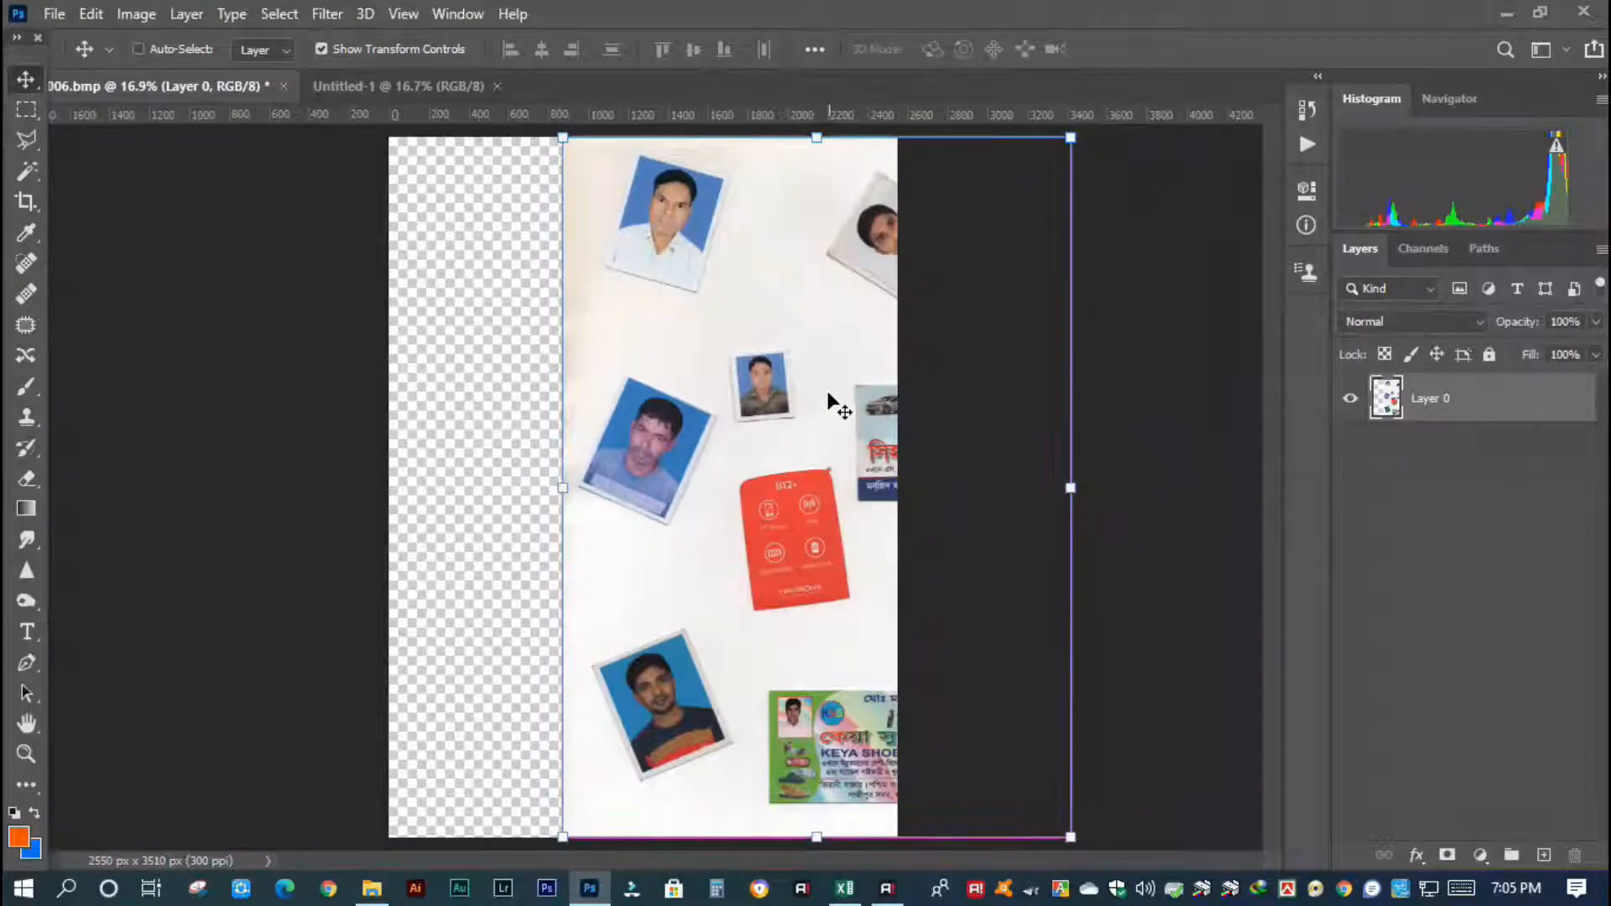
{"action": "key", "text": "ctrl+z"}
{"action": "key", "text": "ctrl+z"}
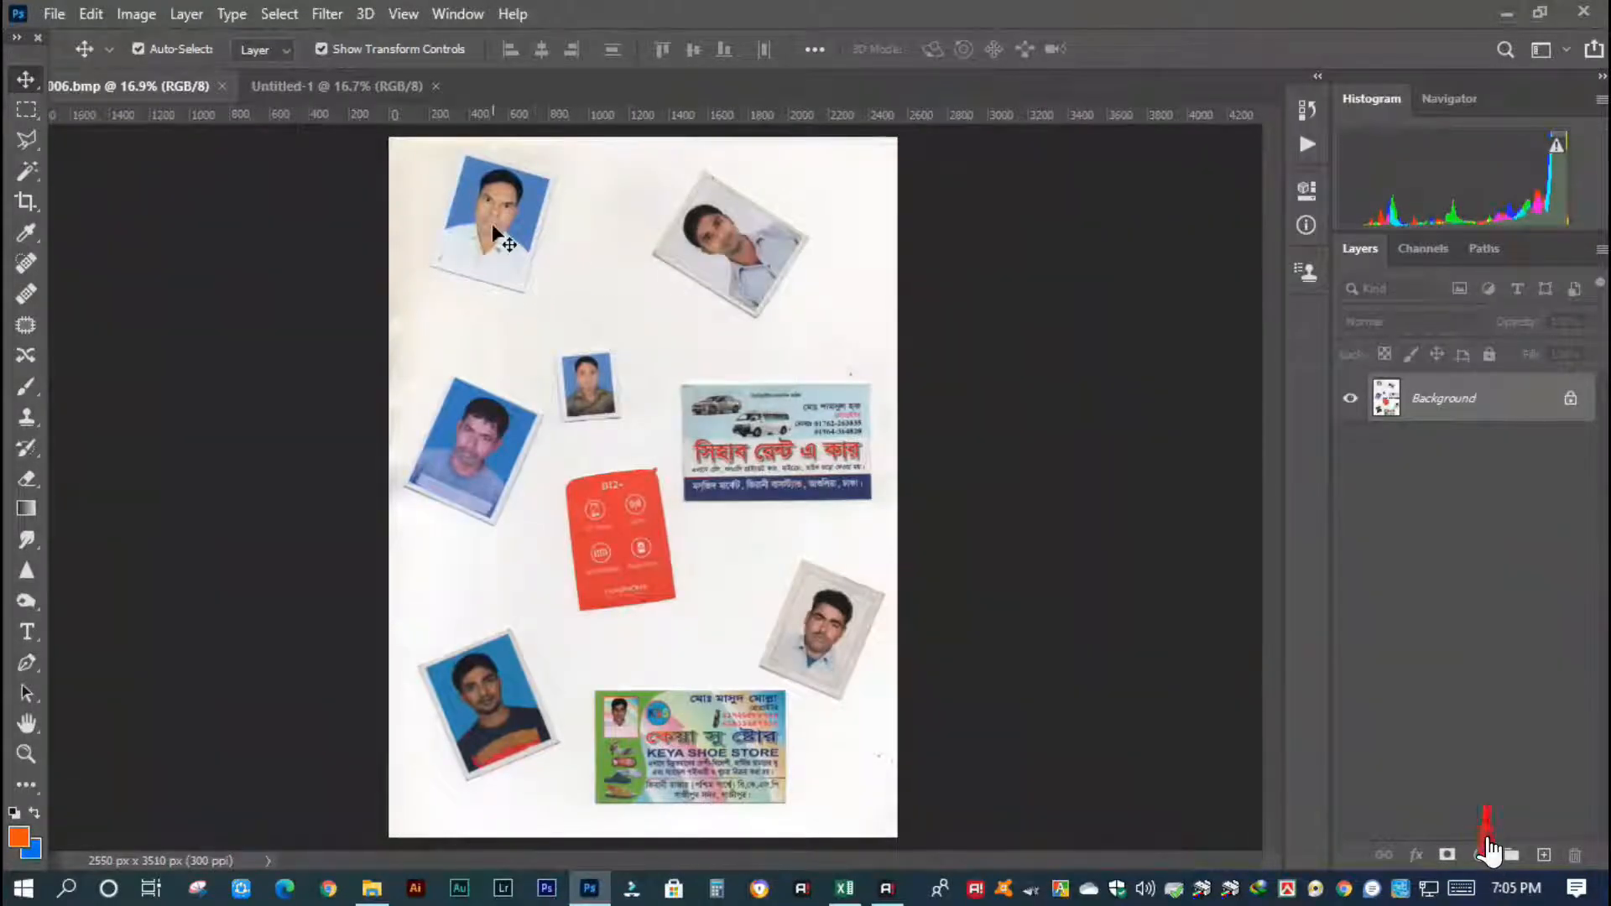
Select the portrait in the scan's upper-left corner with a rectangular marquee and copy it to a new layer.
{"action": "left_click", "coordinate": [32, 108]}
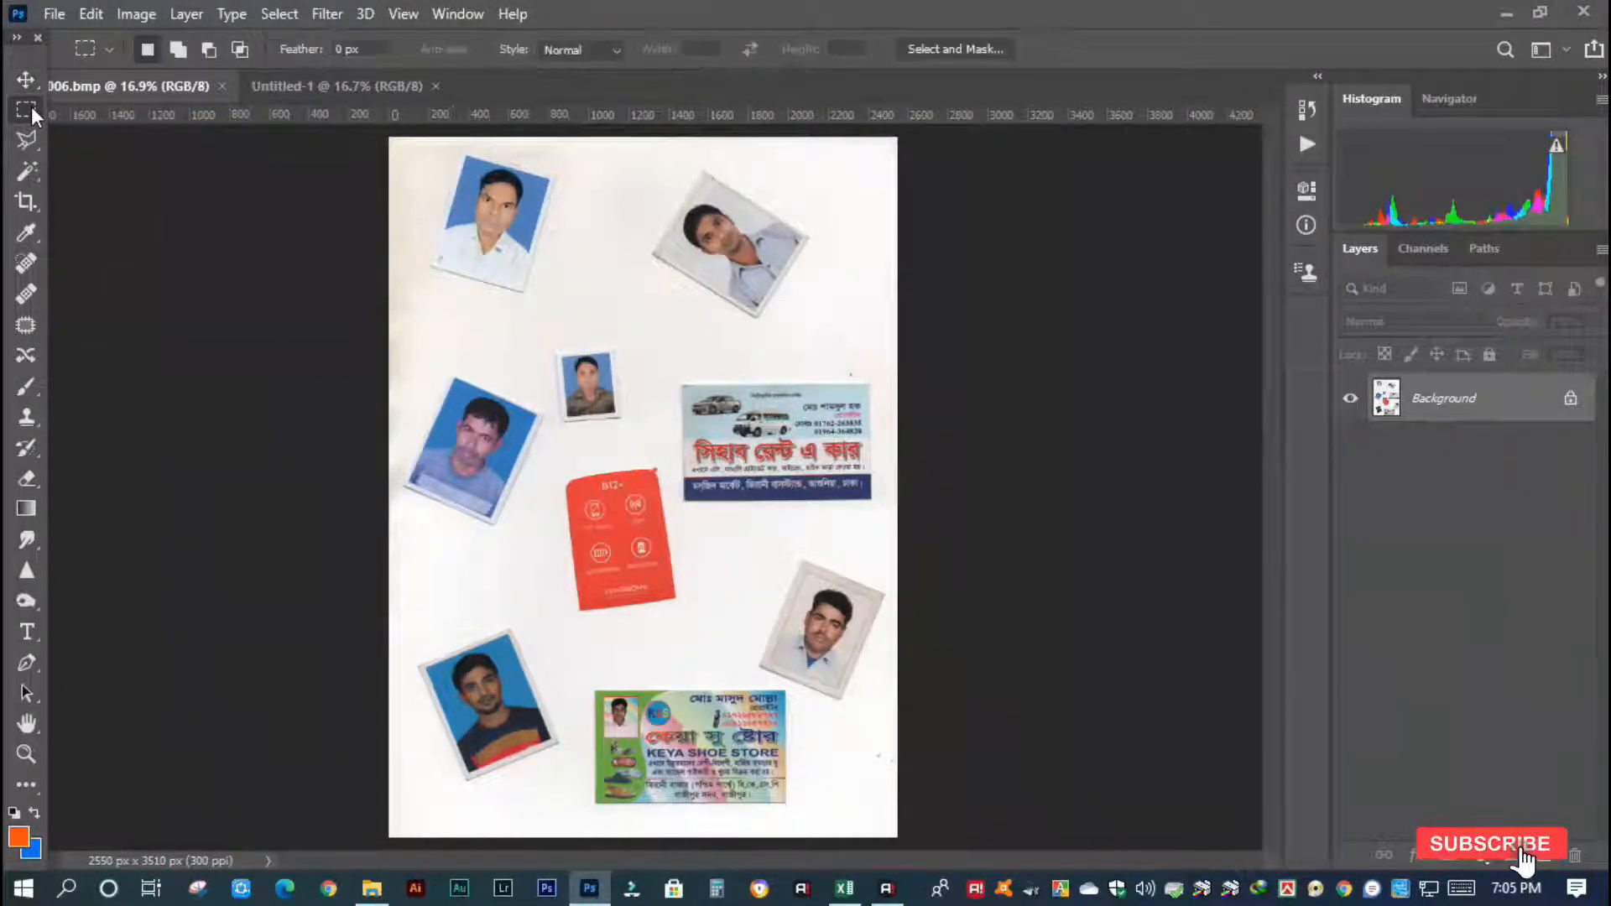
{"action": "left_click_drag", "start_coordinate": [443, 150], "coordinate": [576, 309]}
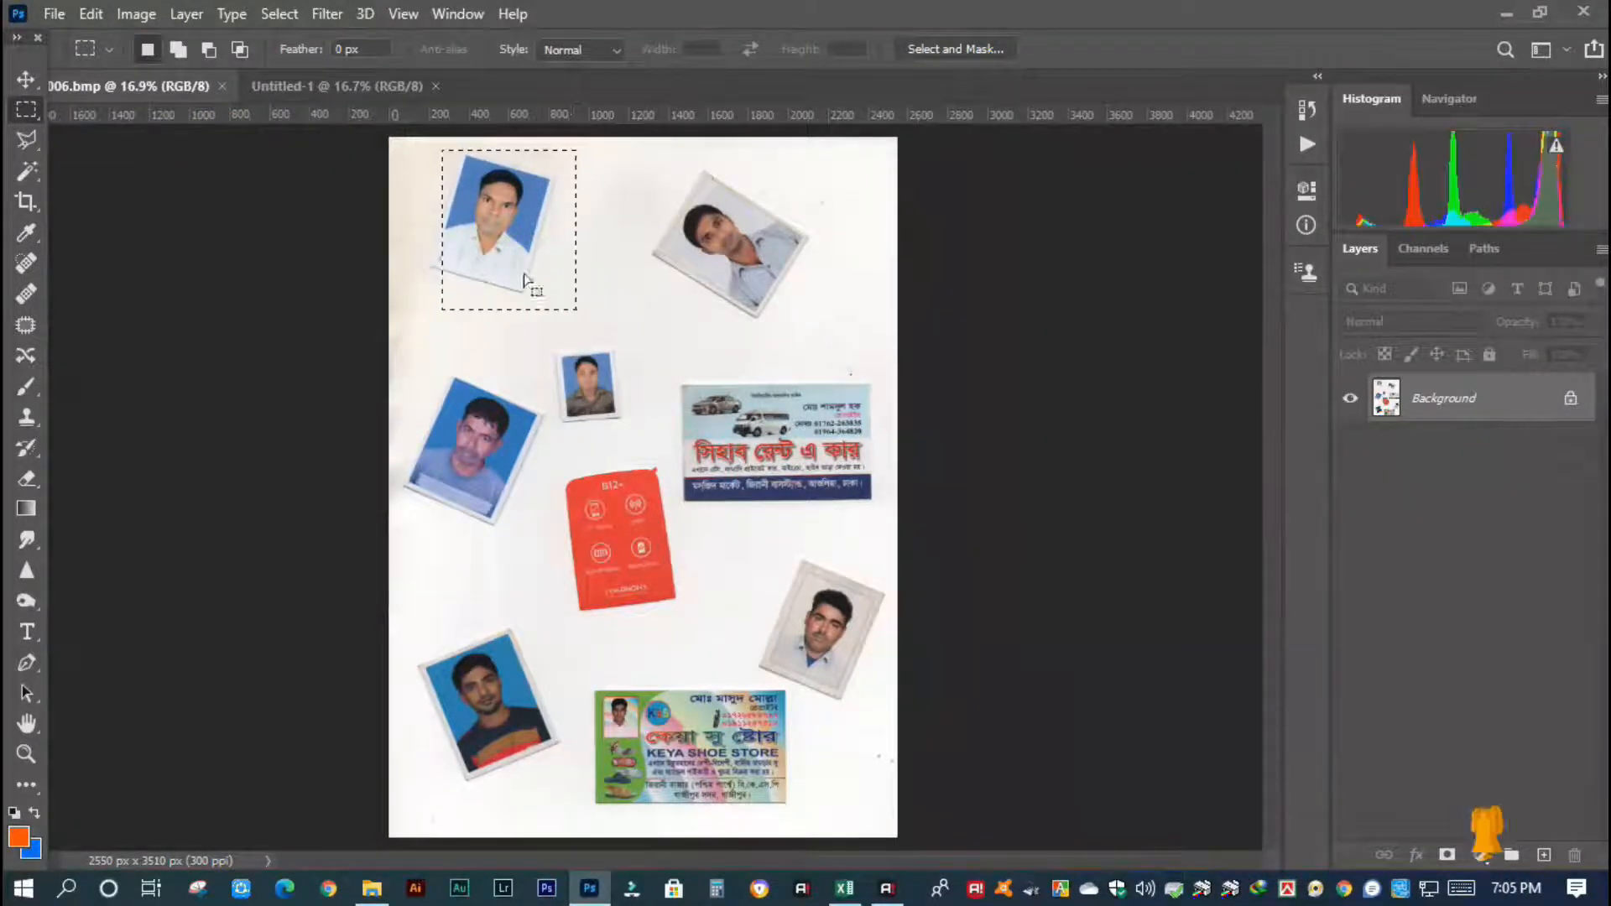
{"action": "mouse_move", "coordinate": [493, 236]}
{"action": "left_mouse_down"}
{"action": "mouse_move", "coordinate": [469, 224]}
{"action": "mouse_move", "coordinate": [494, 253]}
{"action": "left_mouse_up"}
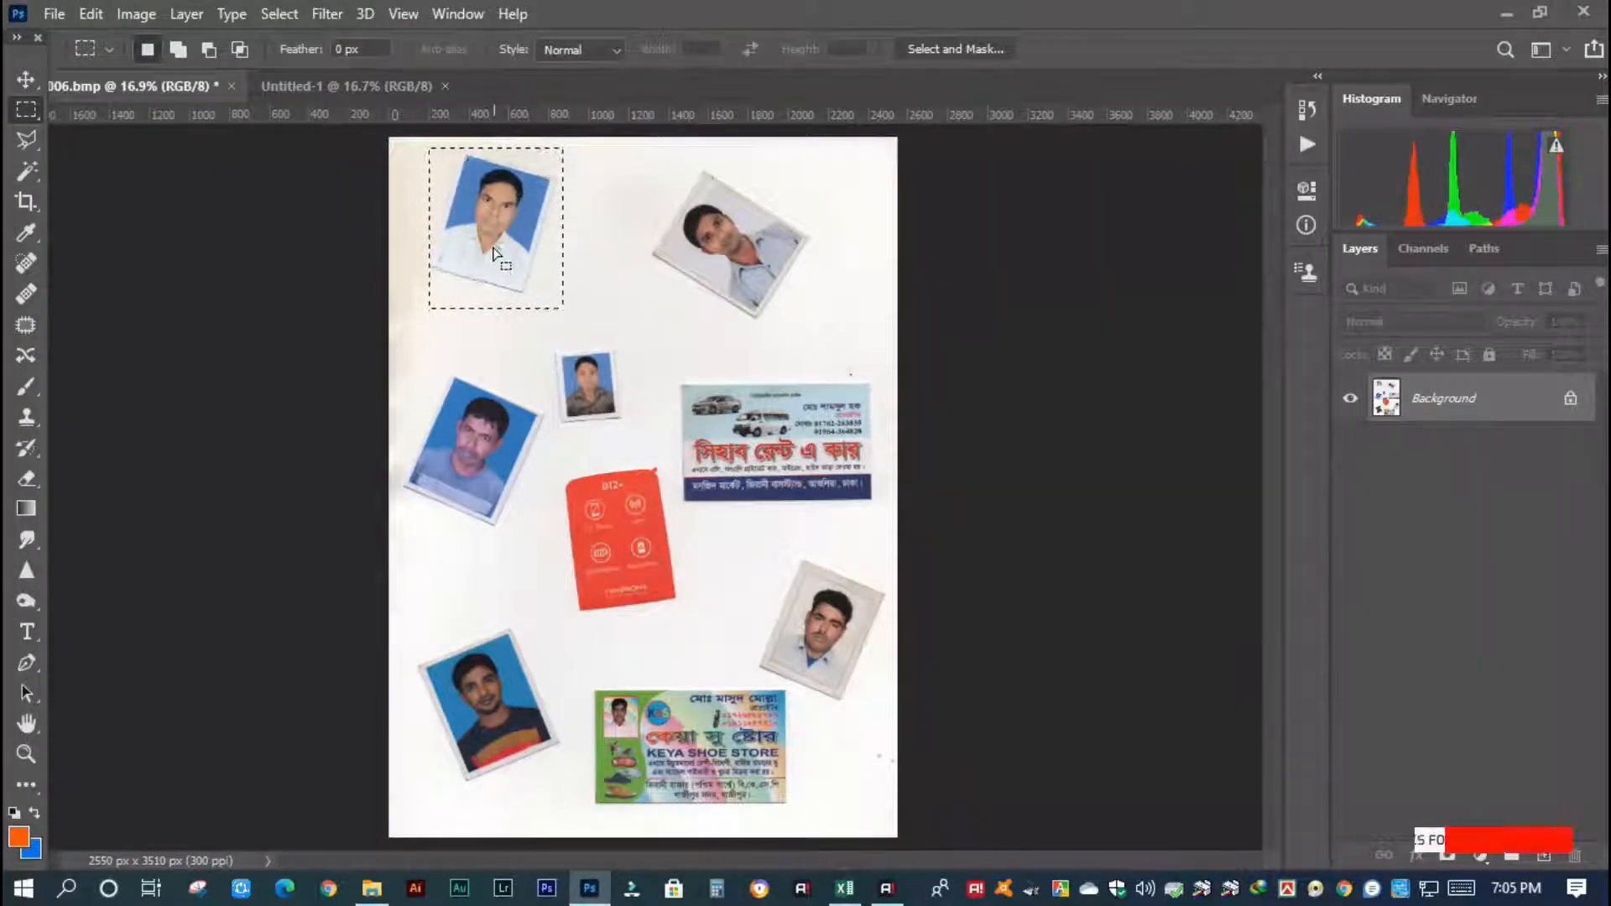
{"action": "right_click", "coordinate": [494, 253]}
{"action": "left_click", "coordinate": [568, 407]}
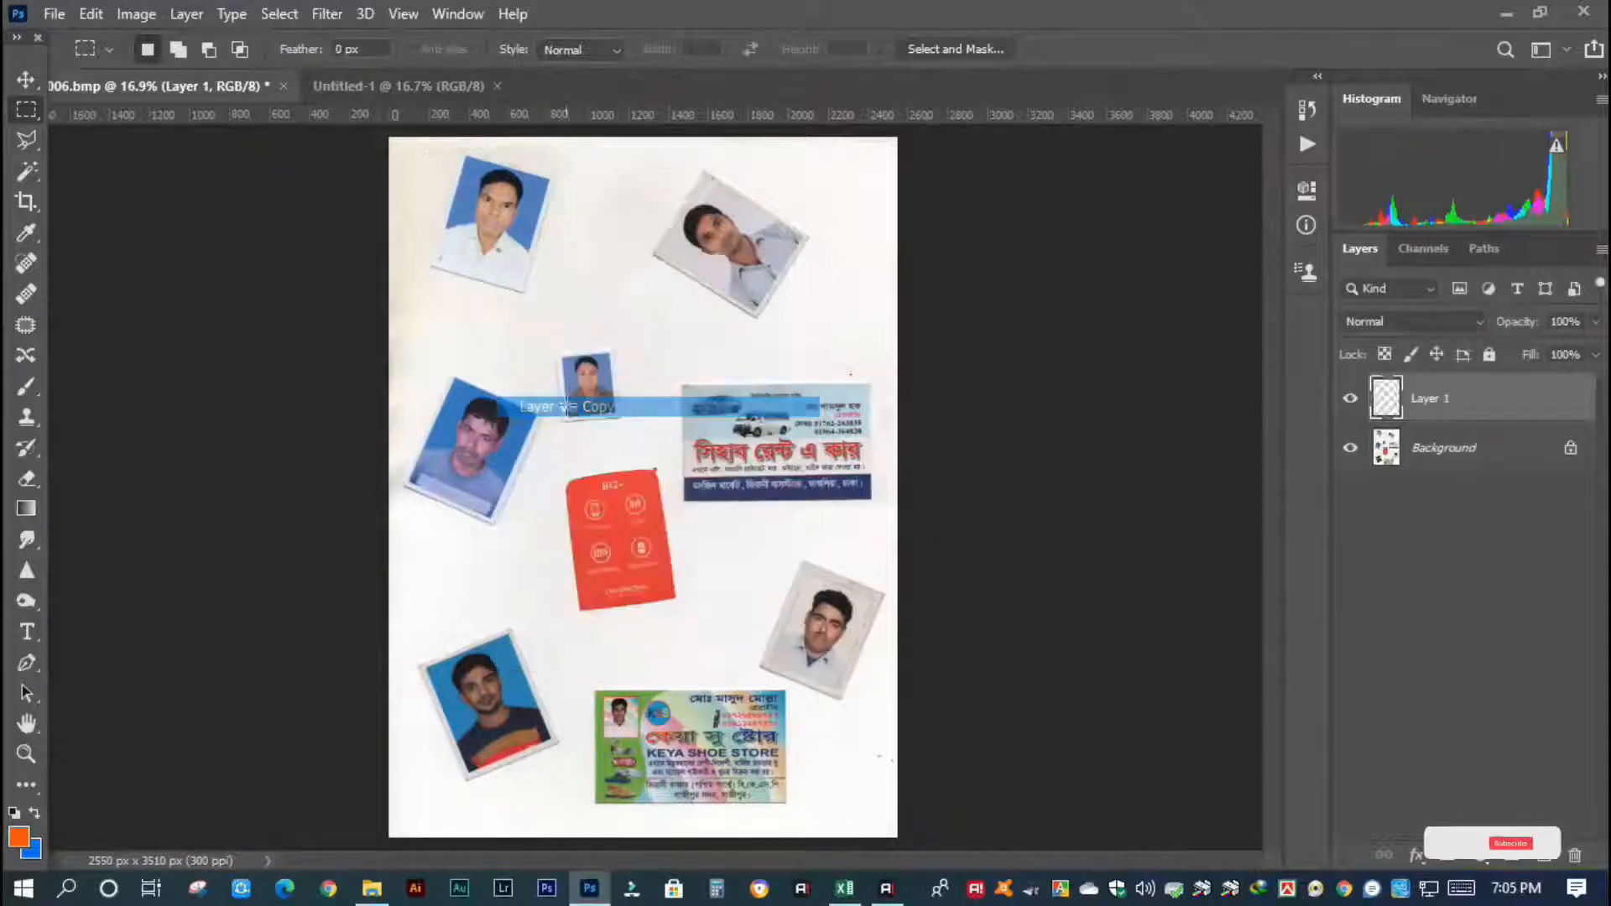
Place the copied portrait layer in the blank A4 document and nudge it towards the page's upper-left corner.
{"action": "left_click", "coordinate": [25, 80]}
{"action": "mouse_move", "coordinate": [485, 203]}
{"action": "left_mouse_down"}
{"action": "mouse_move", "coordinate": [470, 69]}
{"action": "mouse_move", "coordinate": [416, 89]}
{"action": "mouse_move", "coordinate": [486, 205]}
{"action": "mouse_move", "coordinate": [513, 178]}
{"action": "mouse_move", "coordinate": [457, 217]}
{"action": "left_mouse_up"}
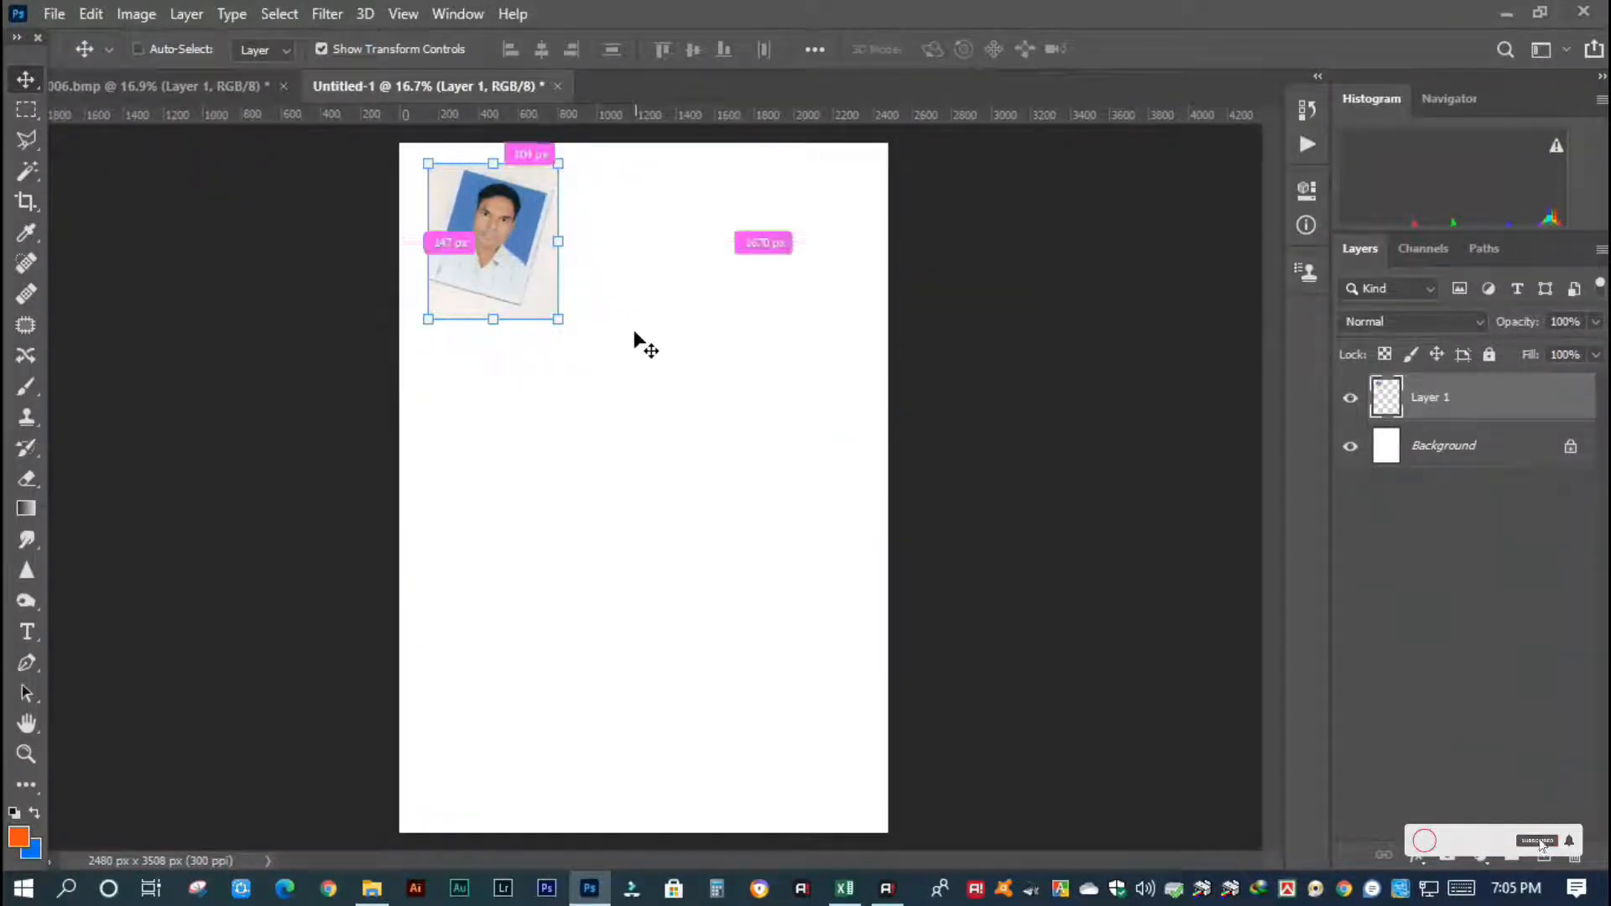
{"action": "key", "text": "shift+Left"}
{"action": "key", "text": "shift+Left"}
{"action": "key", "text": "shift+Left"}
{"action": "key", "text": "shift+Left"}
{"action": "key", "text": "shift+Left"}
{"action": "key", "text": "shift+Up"}
{"action": "key", "text": "shift+Up"}
{"action": "key", "text": "shift+Up"}
{"action": "key", "text": "shift+Up"}
{"action": "key", "text": "shift+Up"}
{"action": "key", "text": "shift+Up"}
{"action": "key", "text": "shift+Up"}
{"action": "key", "text": "shift+Up"}
{"action": "key", "text": "shift+Up"}
{"action": "key", "text": "shift+Up"}
{"action": "key", "text": "shift+Up"}
{"action": "key", "text": "shift+Up"}
{"action": "key", "text": "shift+Up"}
{"action": "key", "text": "shift+Up"}
{"action": "key", "text": "shift+Up"}
{"action": "key", "text": "shift+Up"}
{"action": "key", "text": "shift+Up"}
{"action": "key", "text": "shift+Up"}
{"action": "key", "text": "shift+Up"}
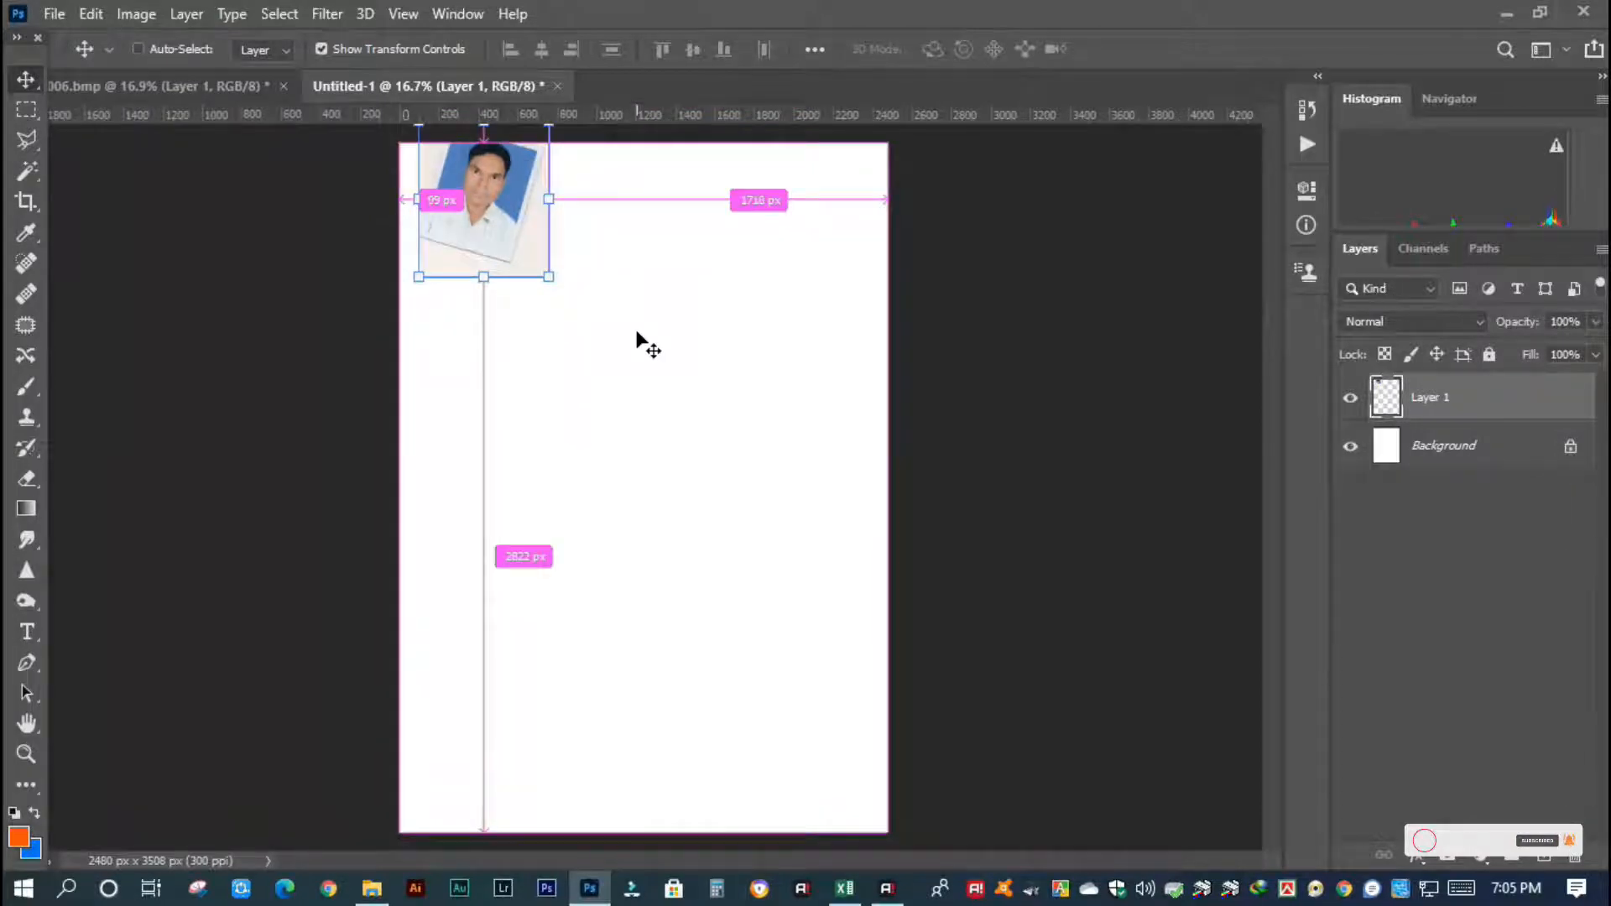
Delete the portrait from the A4 document and delete the copied portrait layer from the scan.
{"action": "key", "text": "Delete"}
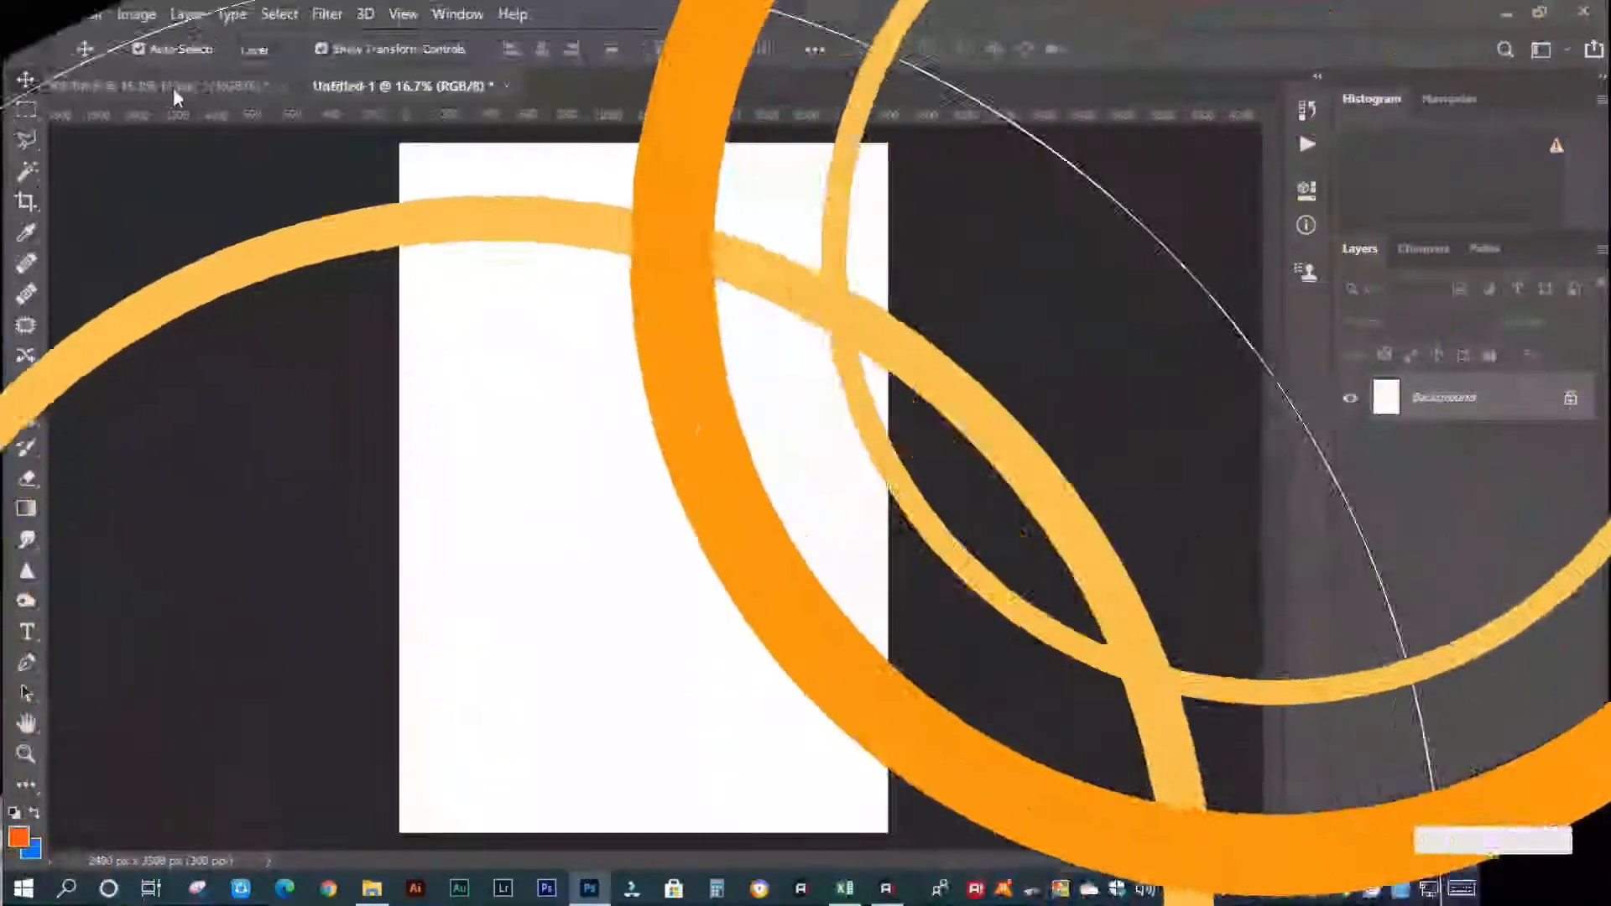
{"action": "left_click", "coordinate": [170, 87]}
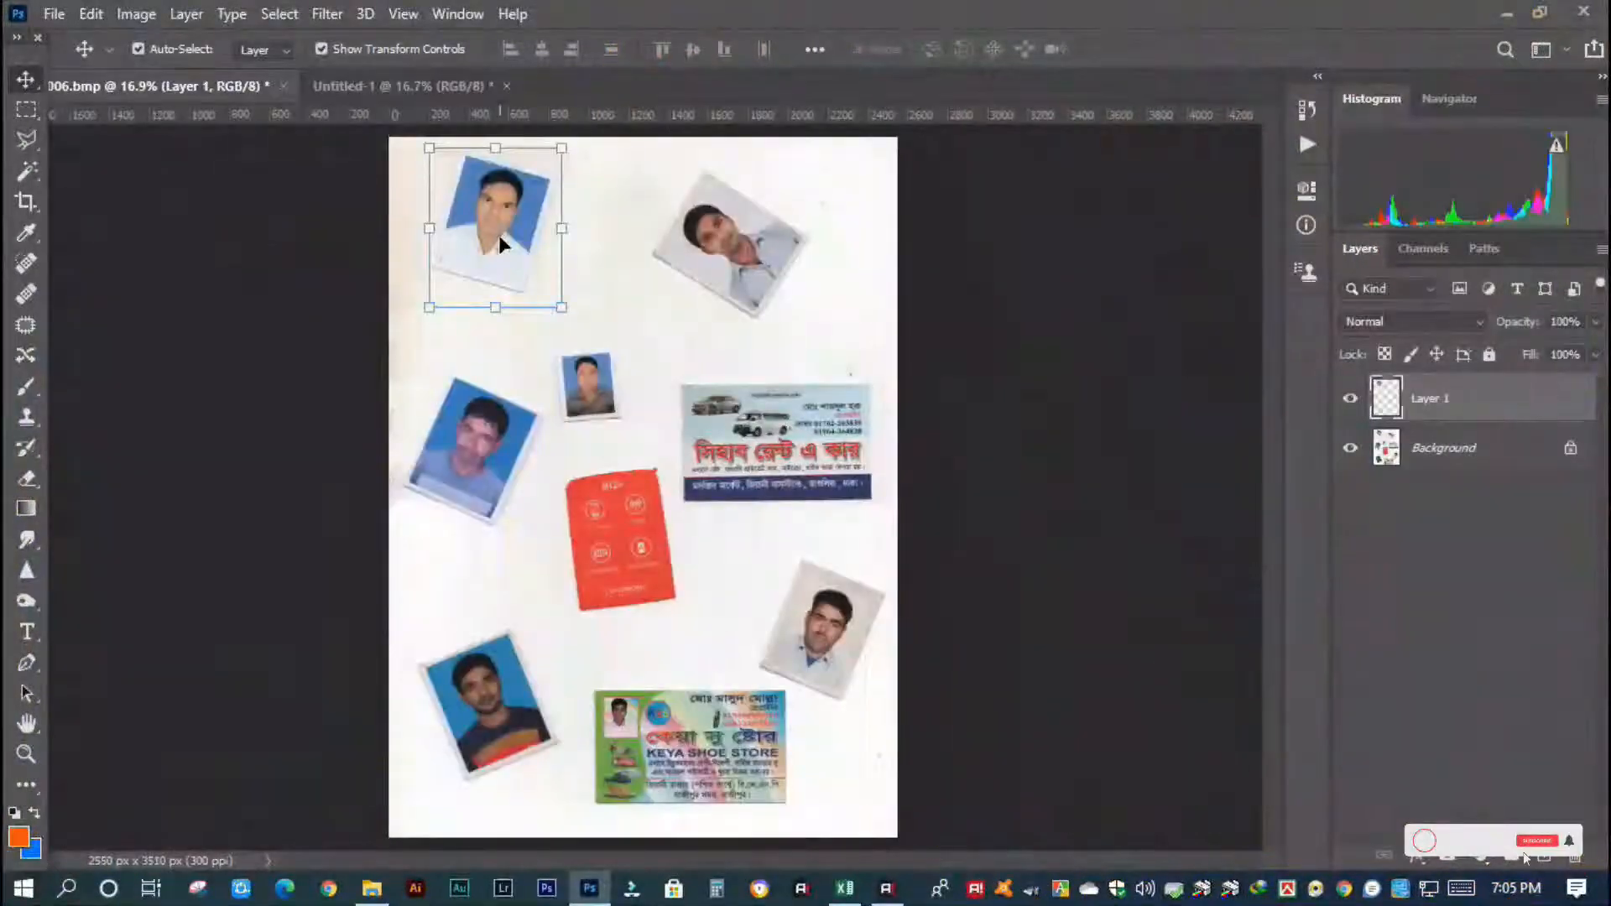
{"action": "right_click", "coordinate": [1415, 385]}
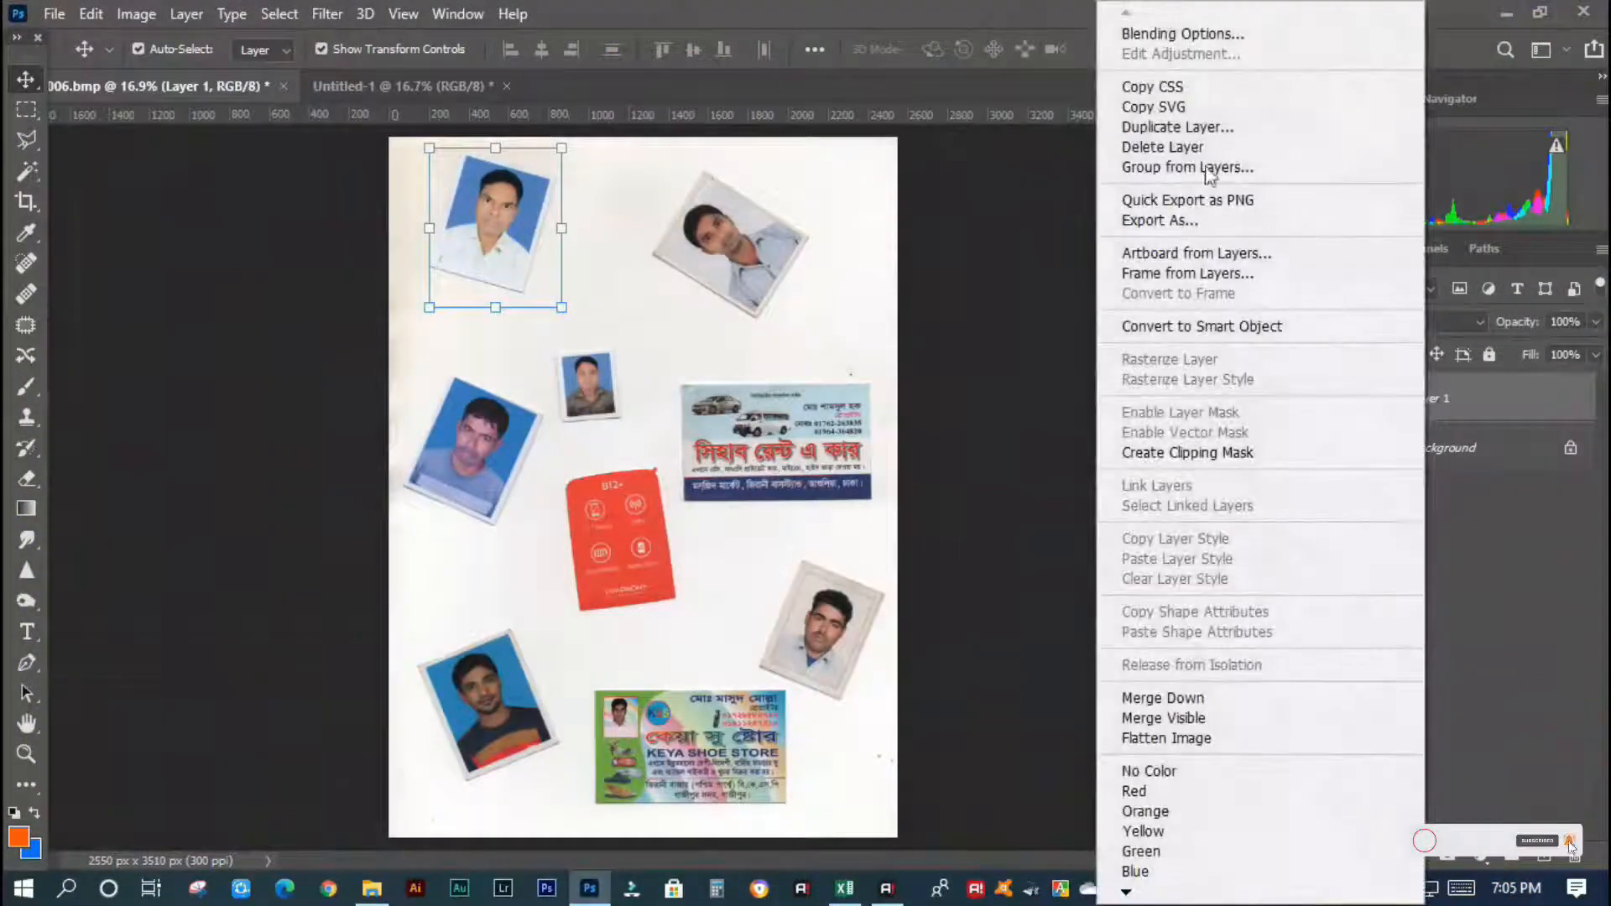
{"action": "left_click", "coordinate": [1182, 147]}
{"action": "left_click", "coordinate": [717, 340]}
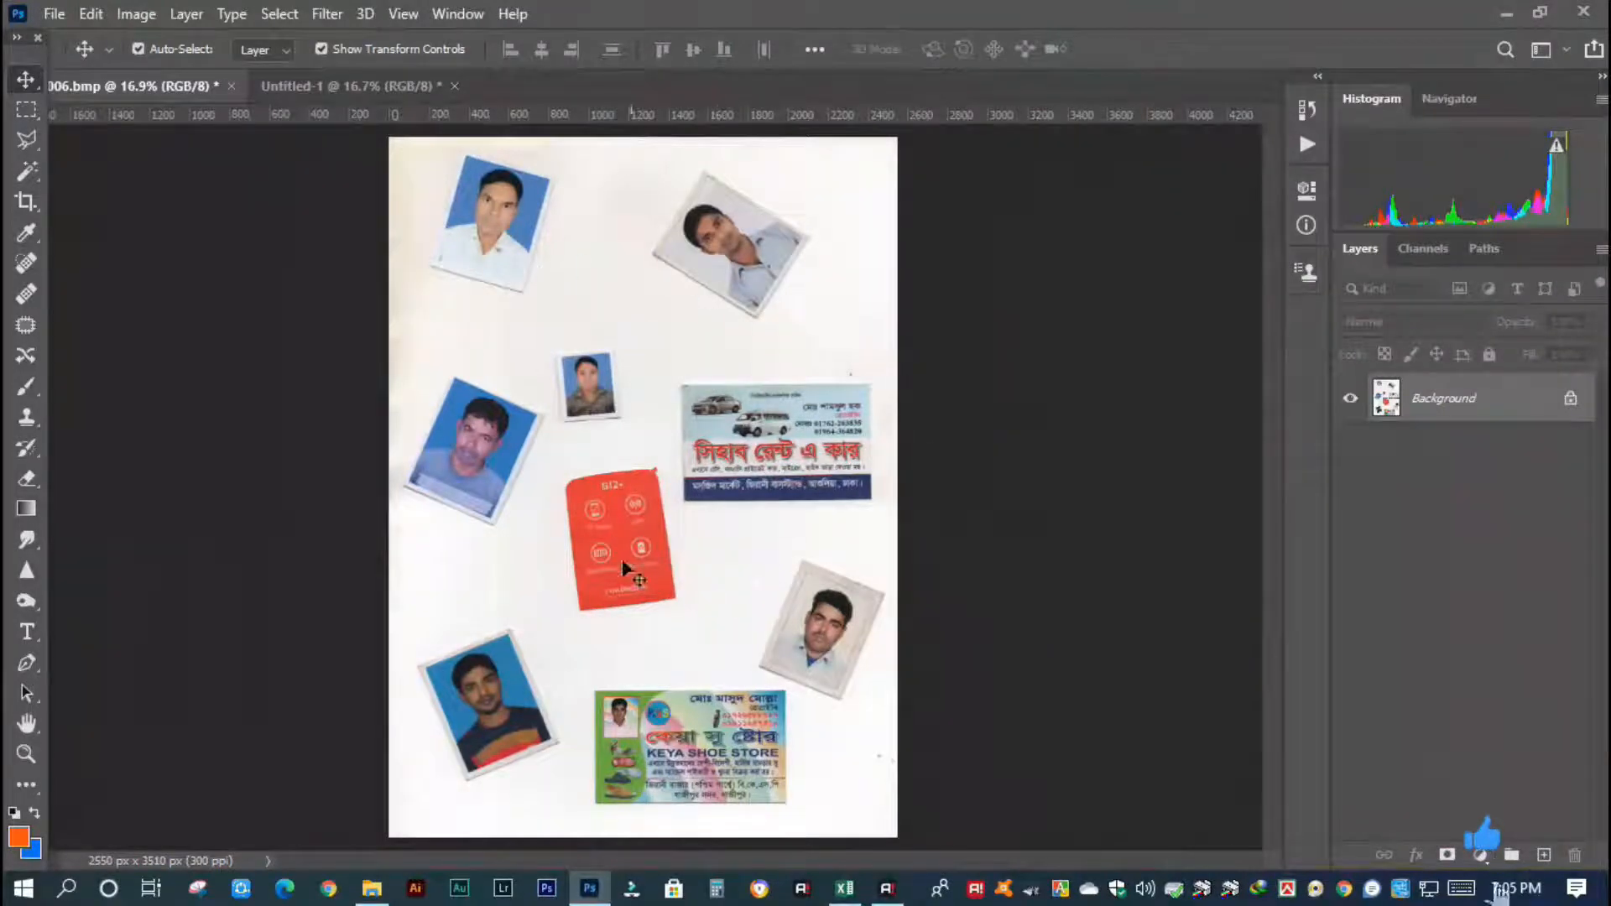
Run Crop and Straighten Photos on the scan to split its photos and cards into separate documents.
{"action": "left_click", "coordinate": [55, 15]}
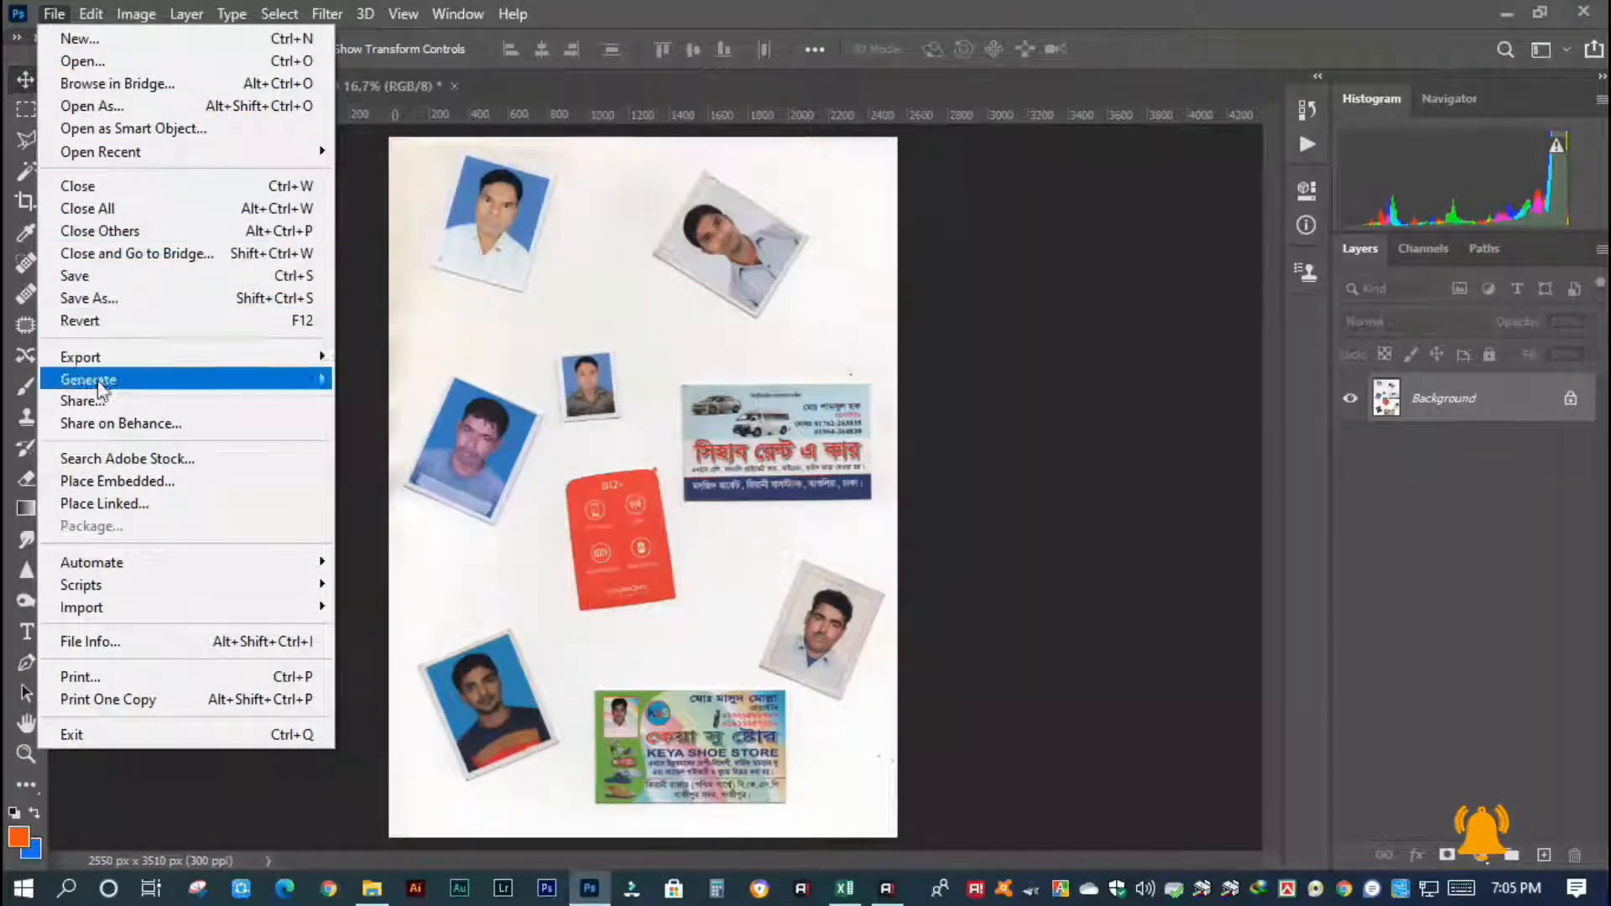
{"action": "mouse_move", "coordinate": [138, 570]}
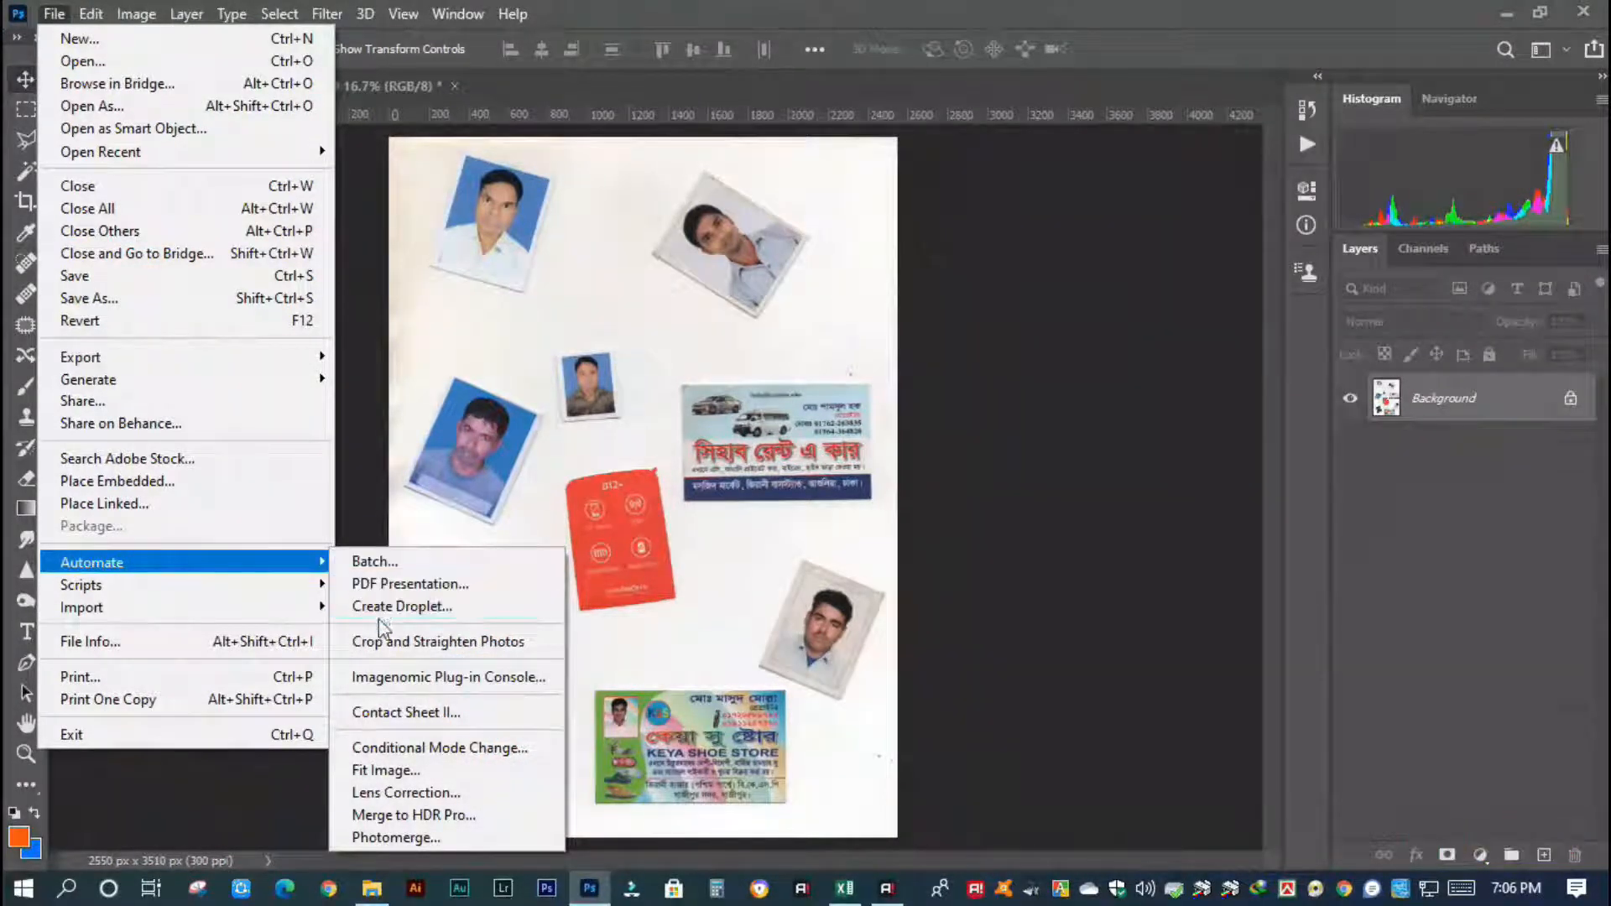
{"action": "left_click", "coordinate": [416, 641]}
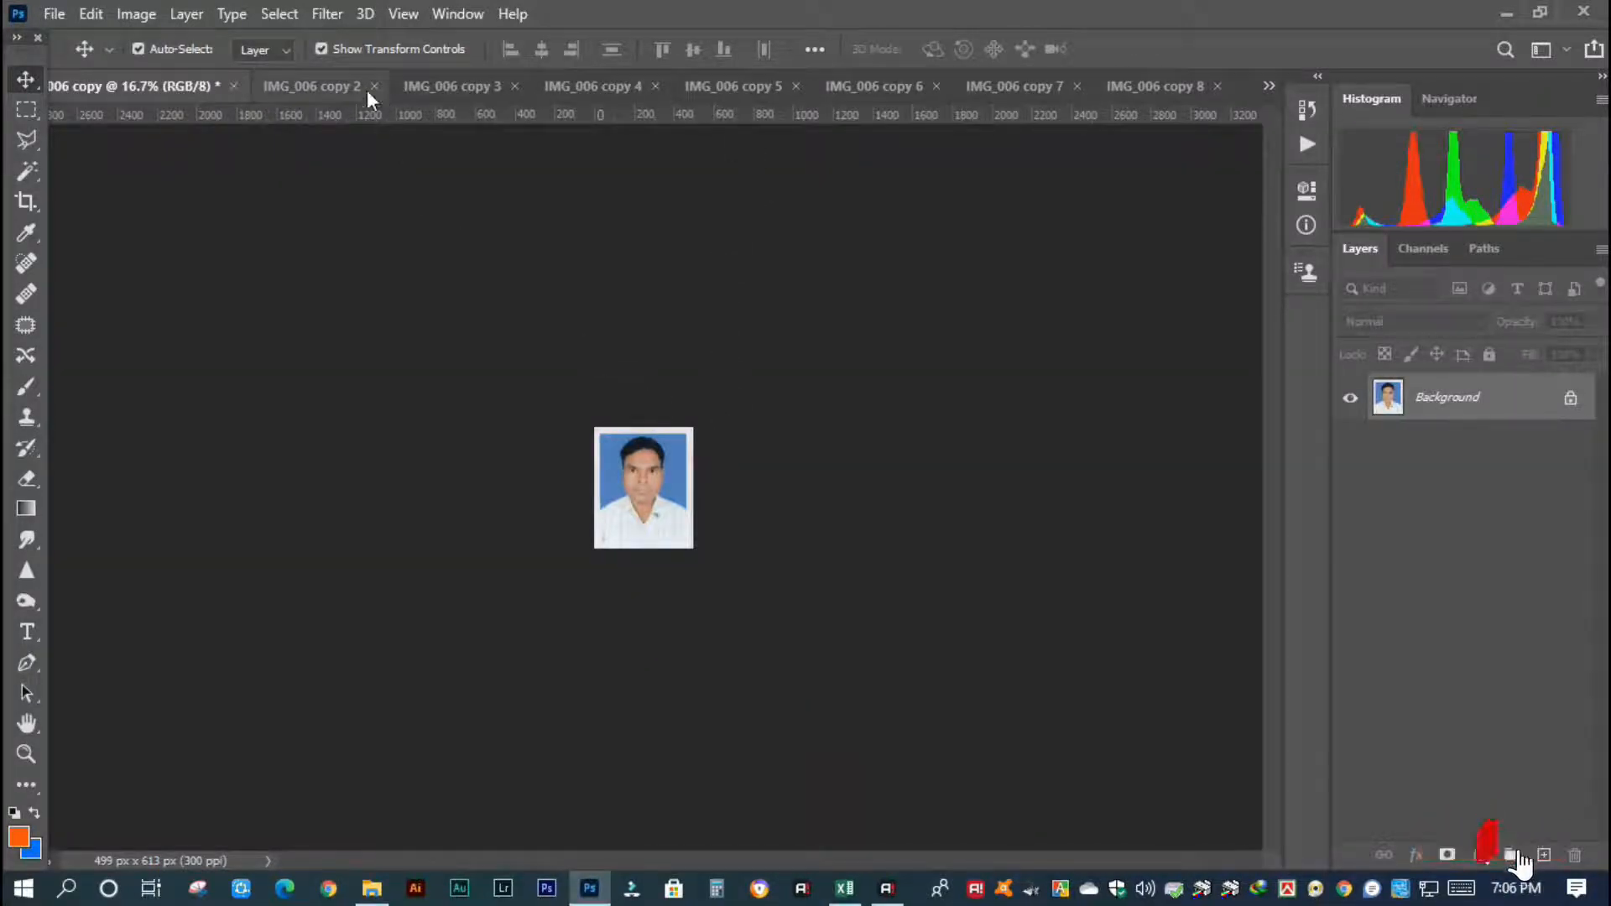
Examine the cropped portraits in IMG_006 copy 8 and copy 7 at 66.7% zoom.
{"action": "left_click", "coordinate": [1150, 84]}
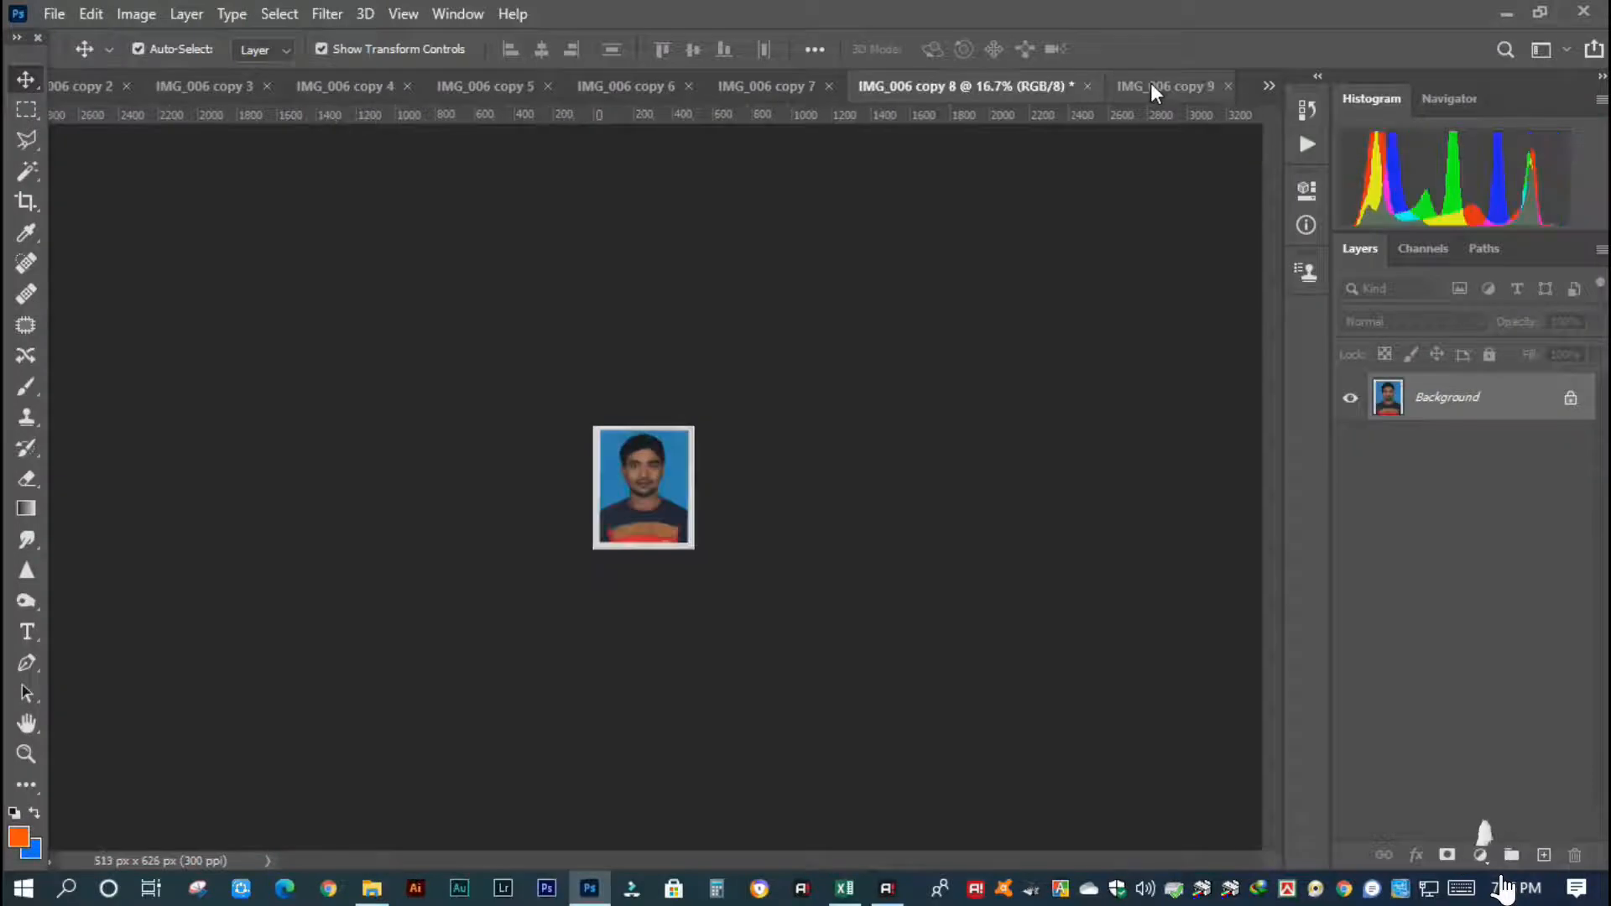
{"action": "key", "text": "ctrl+plus"}
{"action": "key", "text": "ctrl+plus"}
{"action": "key", "text": "ctrl+plus"}
{"action": "key", "text": "ctrl+plus"}
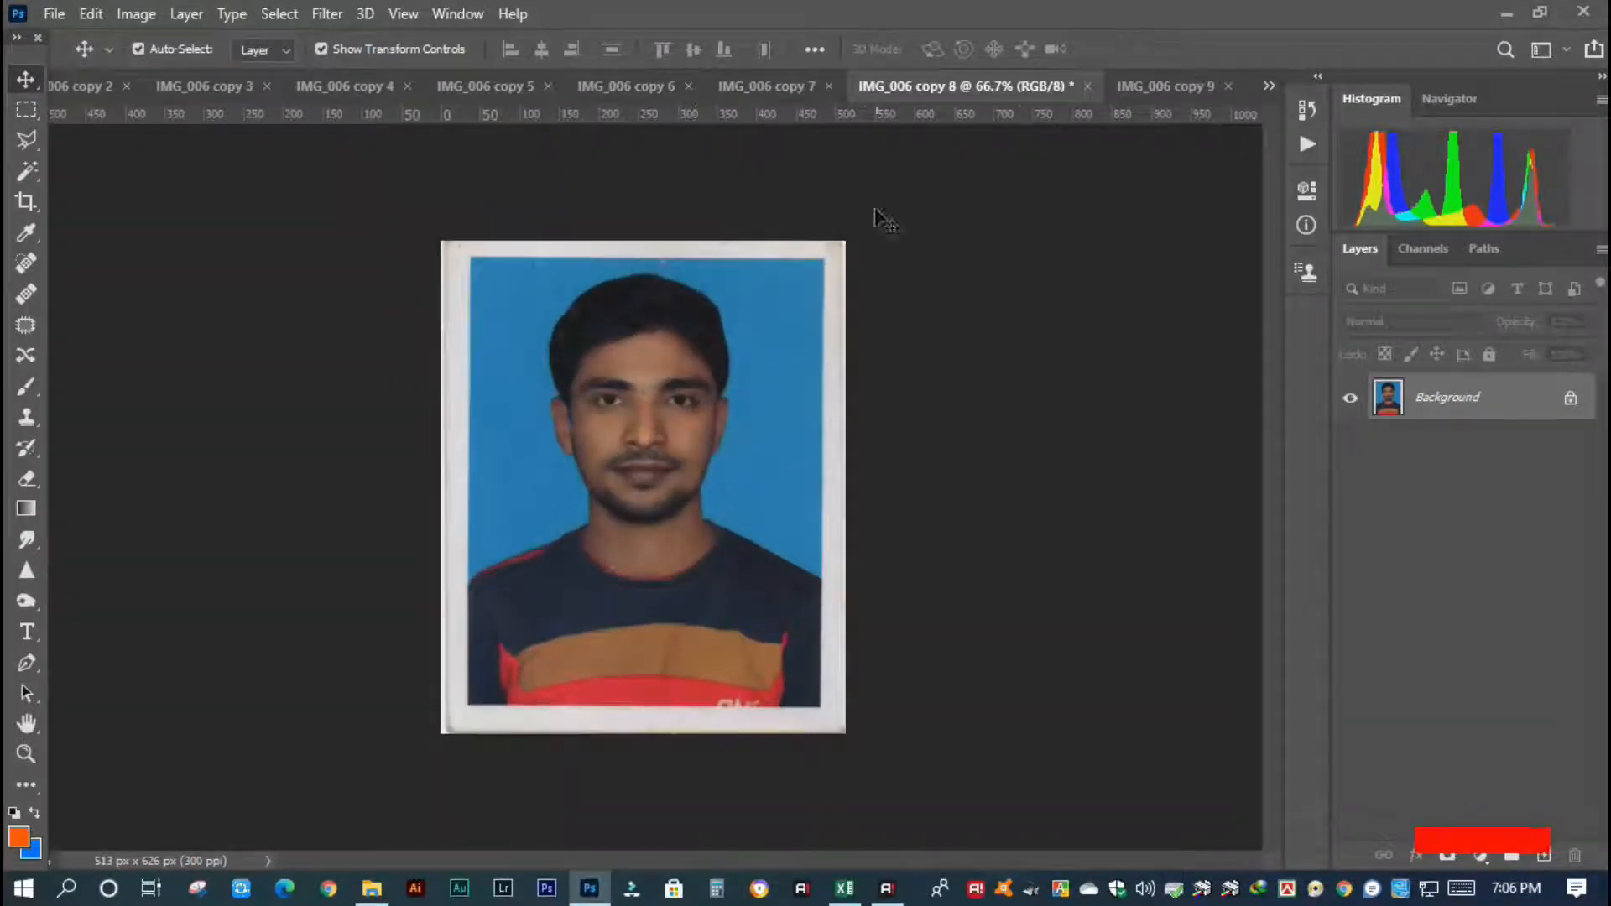
{"action": "left_click", "coordinate": [769, 84]}
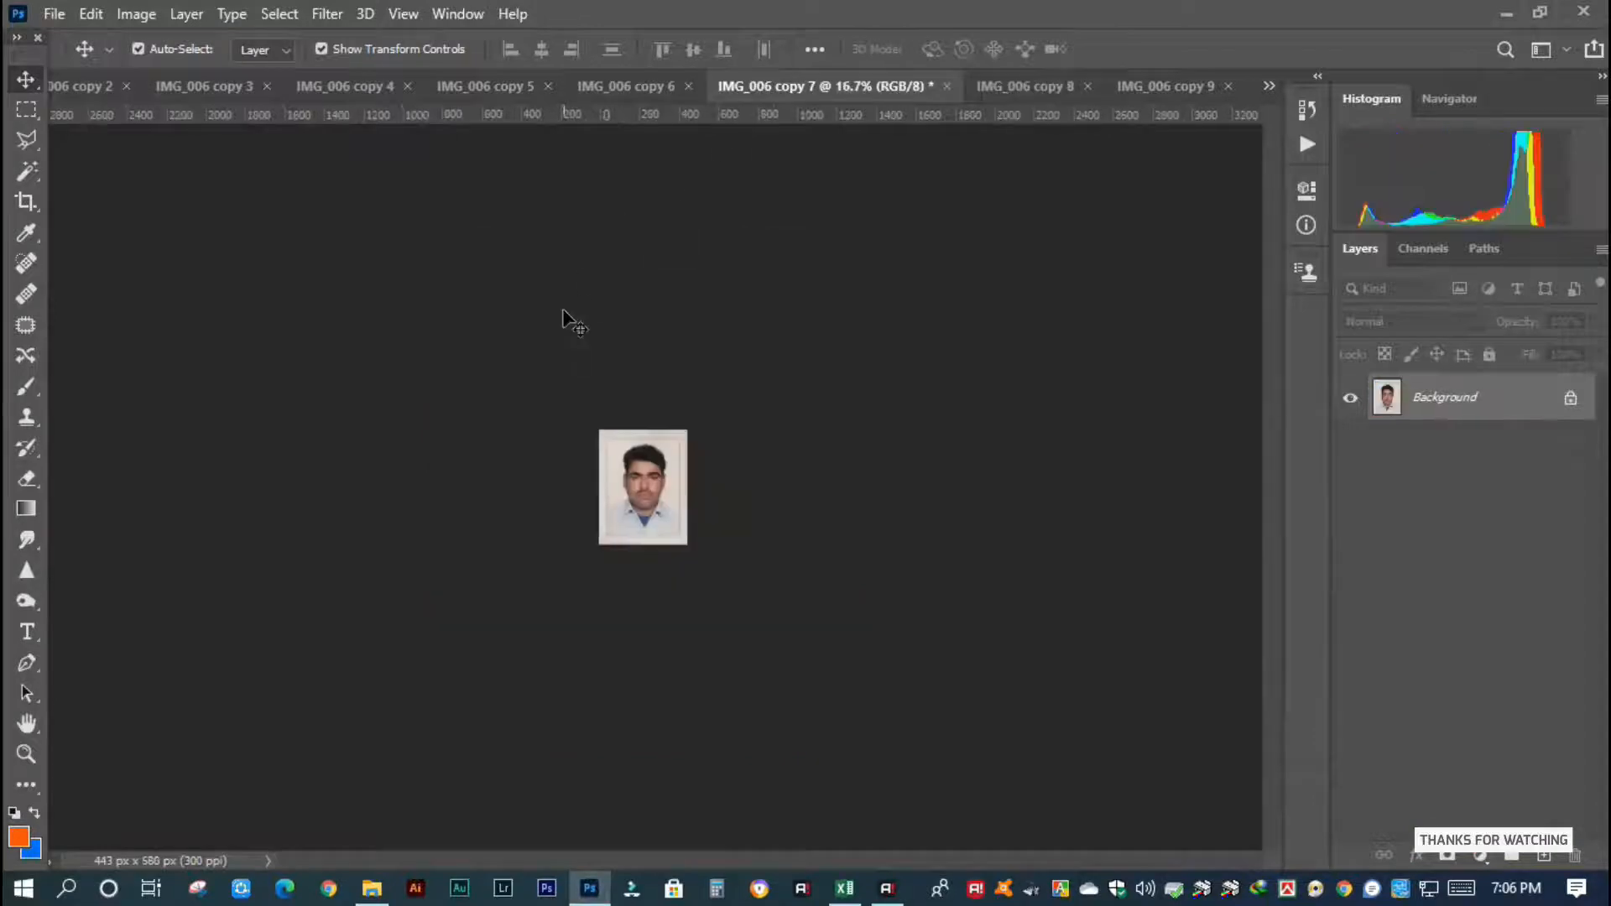
{"action": "key", "text": "ctrl+plus"}
{"action": "key", "text": "ctrl+plus"}
{"action": "key", "text": "ctrl+plus"}
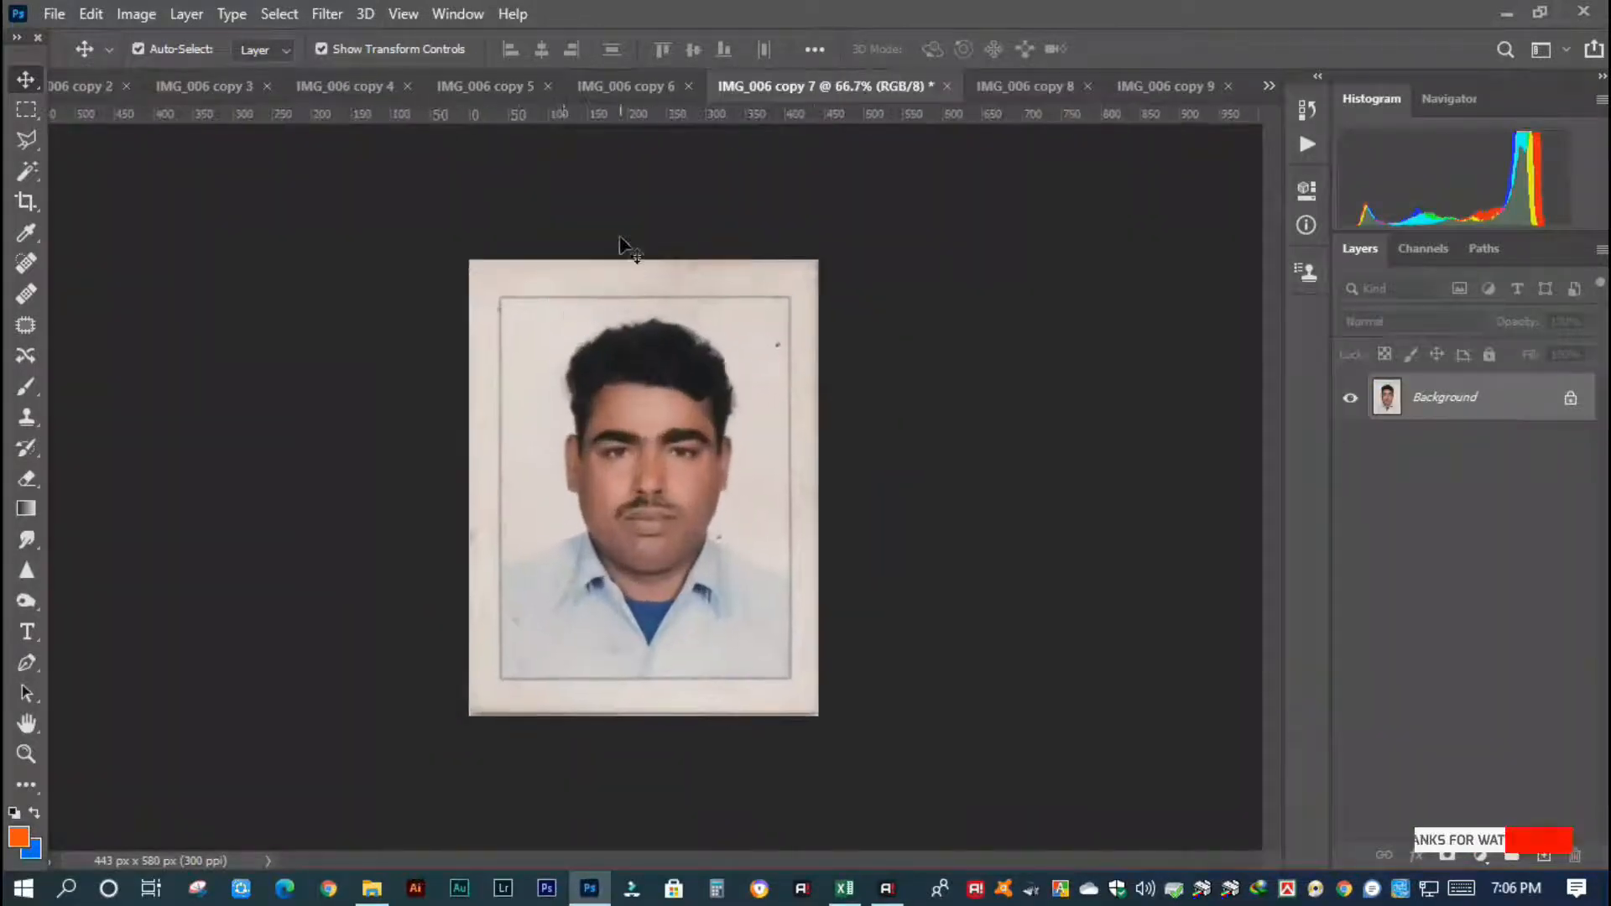
Examine the red phone card in IMG_006 copy 6 and the car rental card in copy 5 enlarged.
{"action": "left_click", "coordinate": [600, 86]}
{"action": "key", "text": "ctrl+plus"}
{"action": "key", "text": "ctrl+plus"}
{"action": "key", "text": "ctrl+plus"}
{"action": "key", "text": "ctrl+plus"}
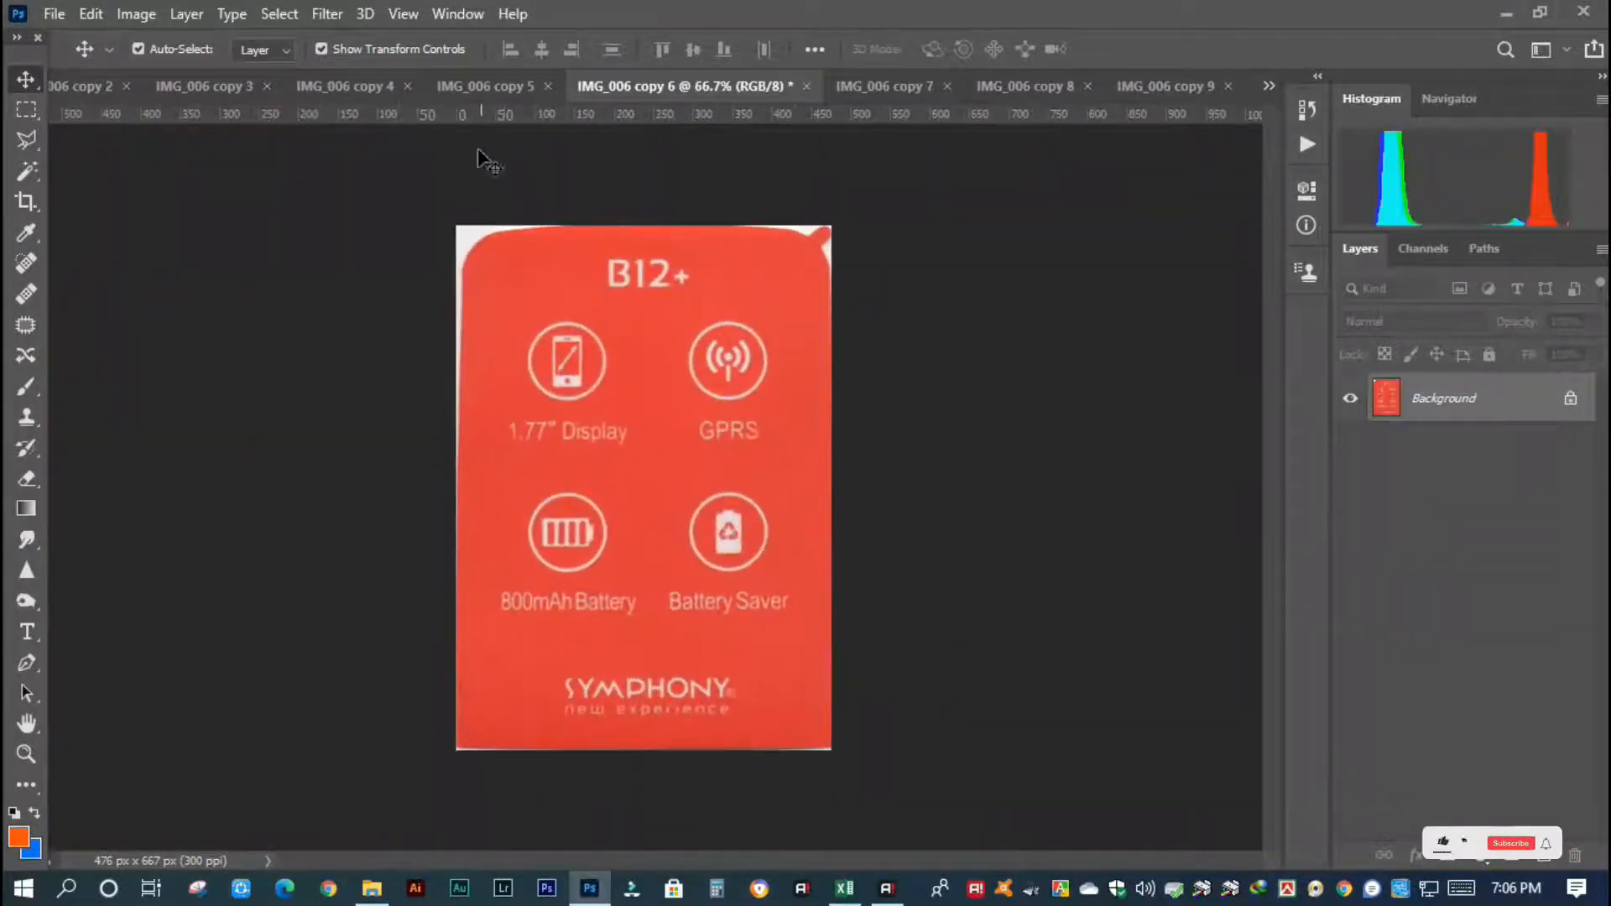
{"action": "left_click", "coordinate": [477, 85]}
{"action": "key", "text": "ctrl+plus"}
{"action": "key", "text": "ctrl+plus"}
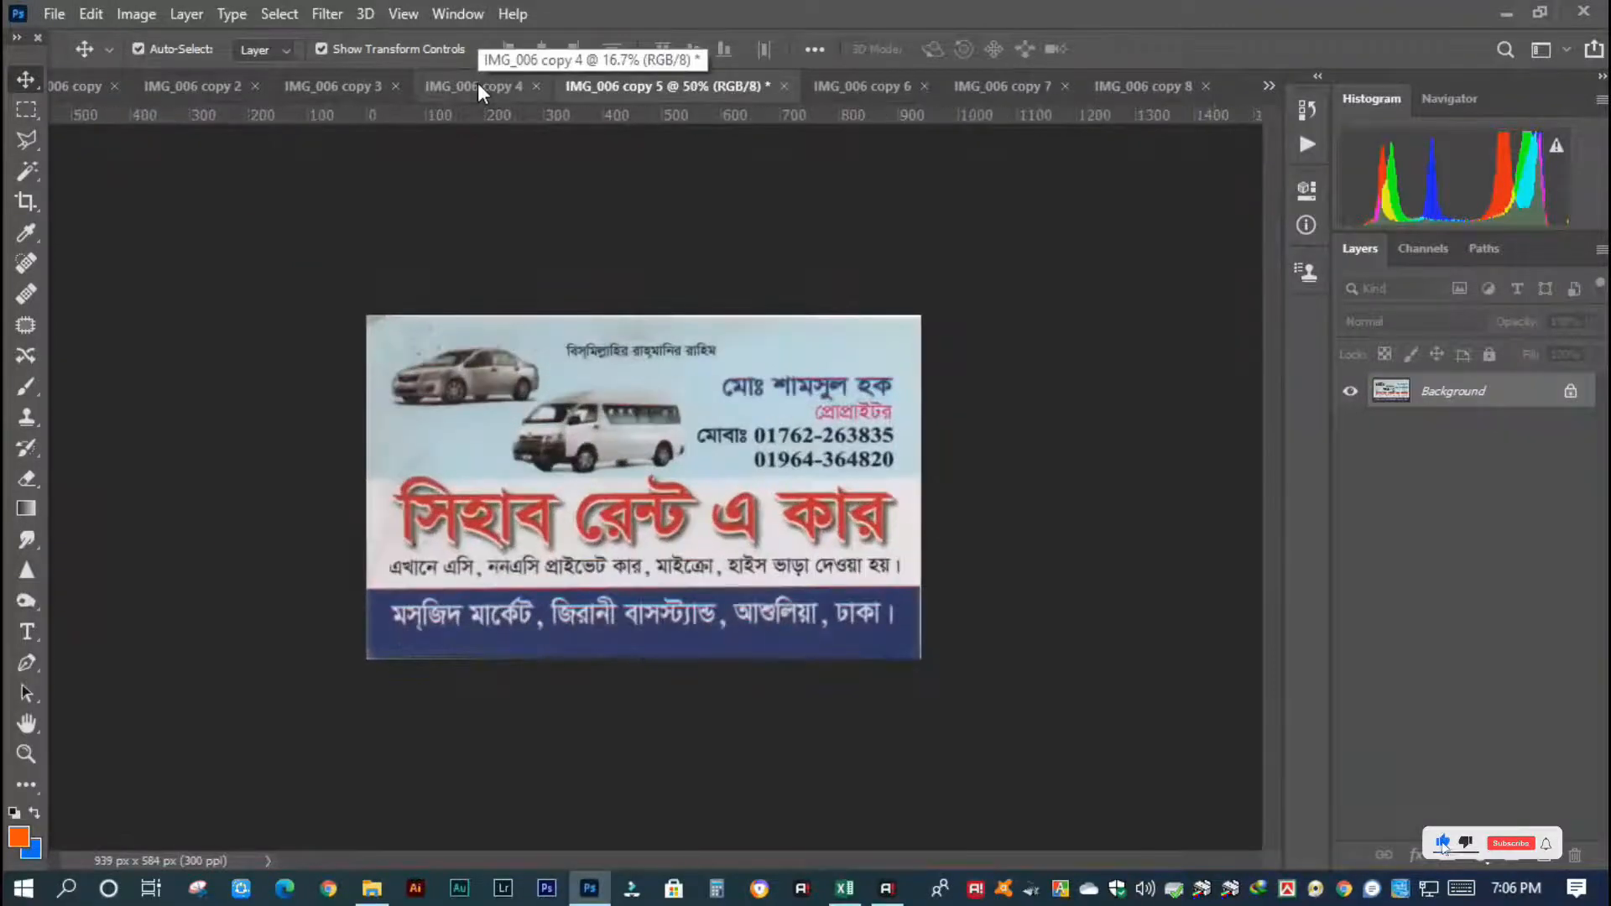
Examine the cropped portraits in IMG_006 copy 4 and copy 3 enlarged.
{"action": "left_click", "coordinate": [475, 89]}
{"action": "key", "text": "ctrl+plus"}
{"action": "key", "text": "ctrl+plus"}
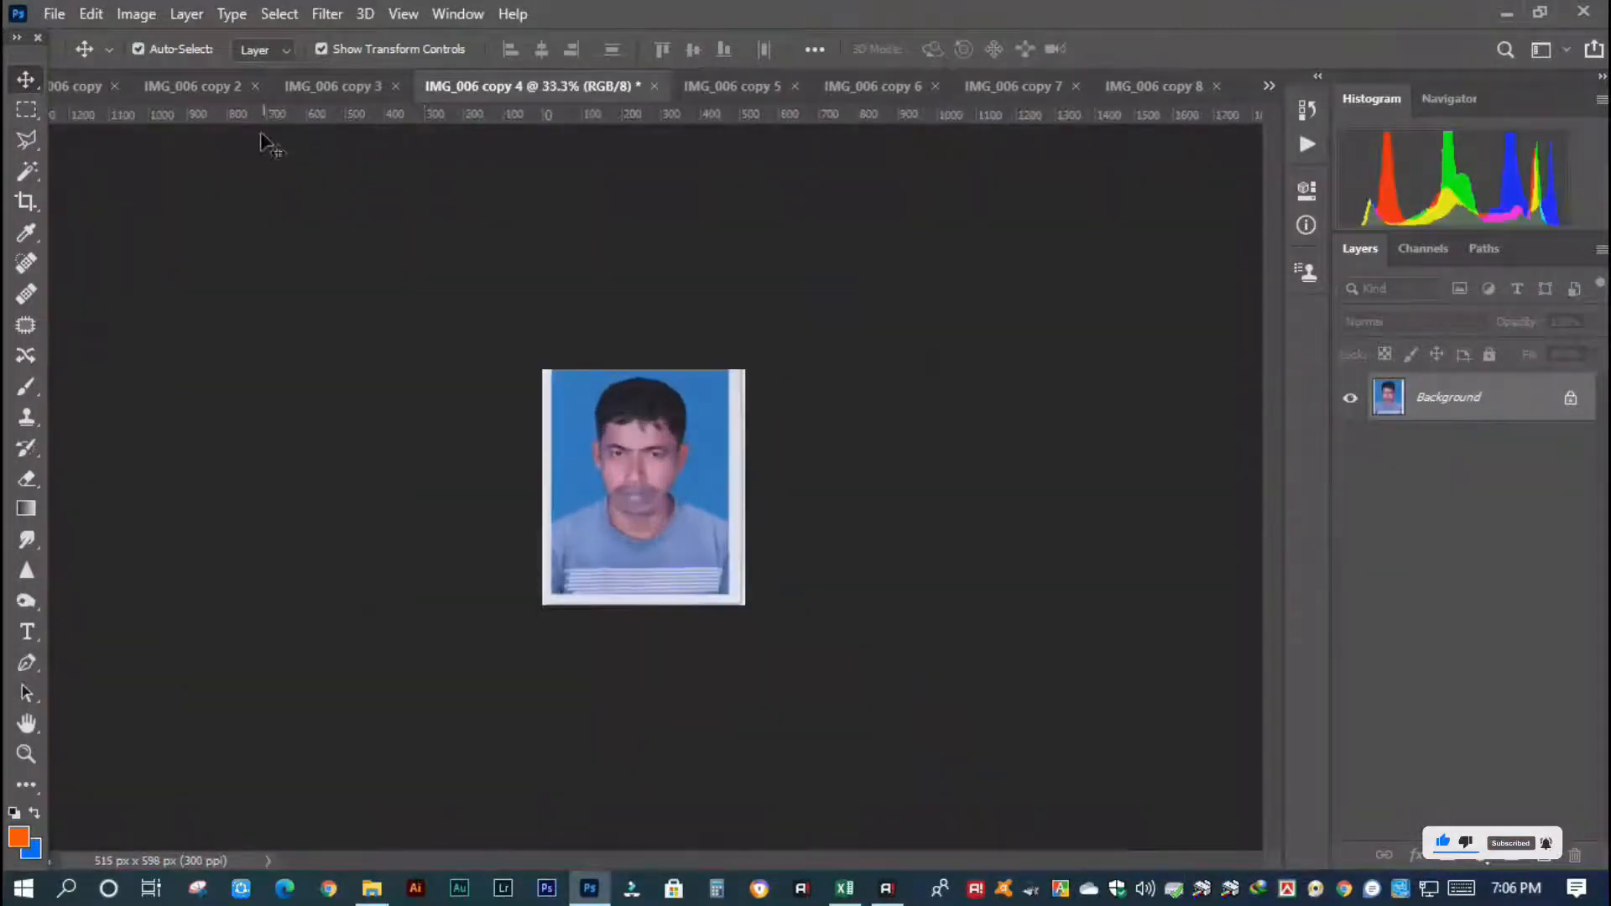
{"action": "left_click", "coordinate": [321, 88]}
{"action": "key", "text": "ctrl+plus"}
{"action": "key", "text": "ctrl+plus"}
{"action": "key", "text": "ctrl+plus"}
{"action": "key", "text": "ctrl+plus"}
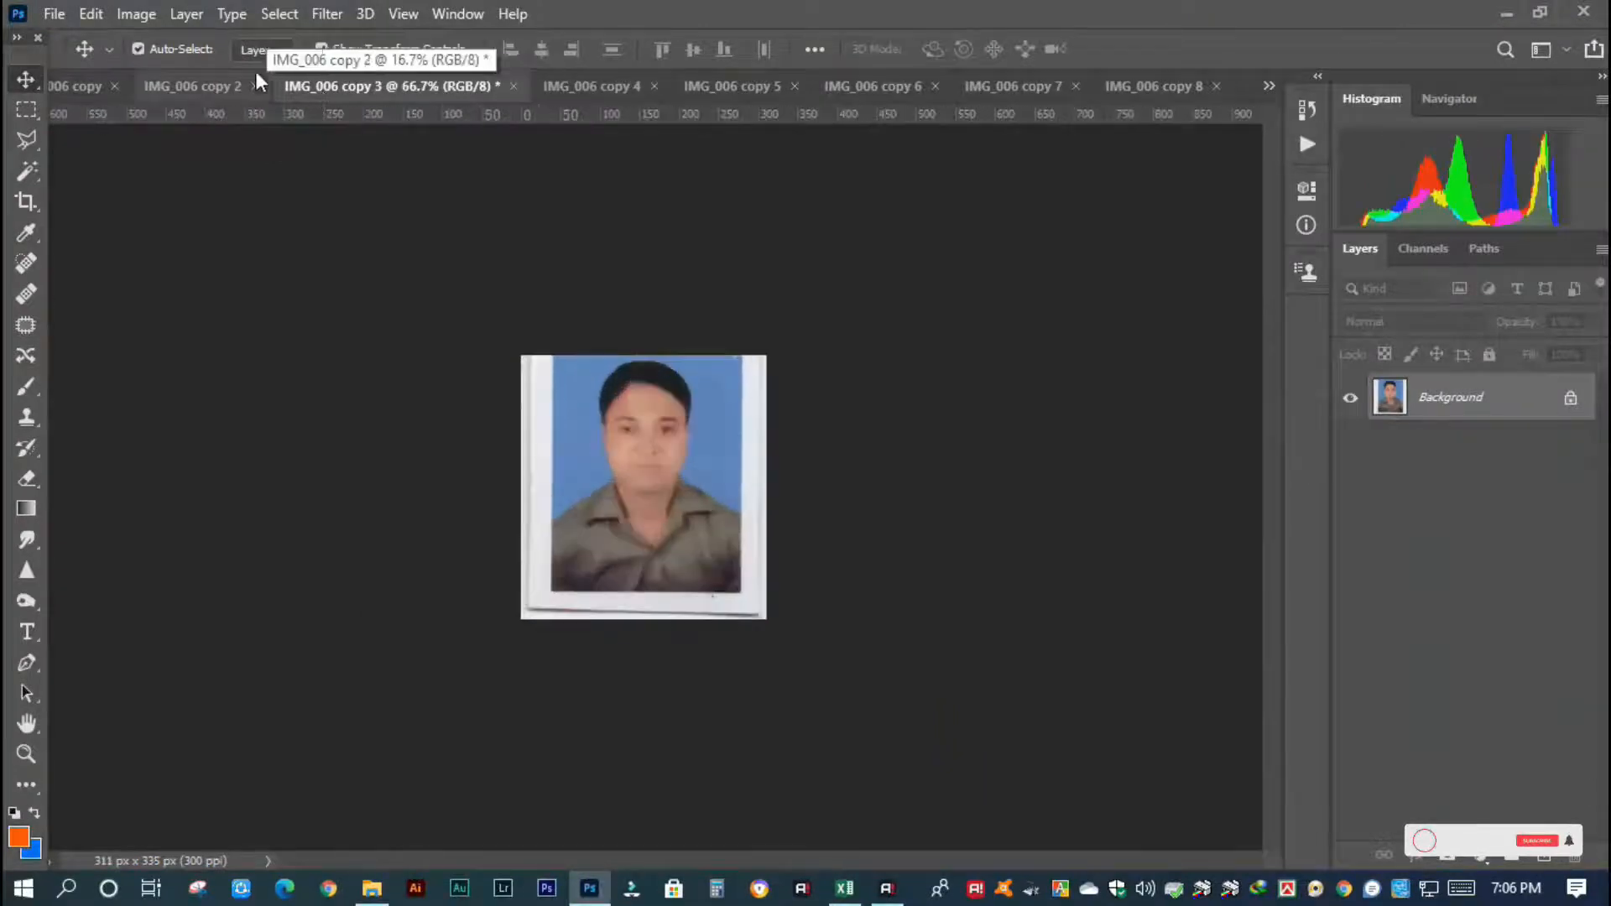
Examine the cropped portraits in IMG_006 copy 2 and IMG_006 copy enlarged.
{"action": "left_click", "coordinate": [190, 88]}
{"action": "key", "text": "ctrl+plus"}
{"action": "key", "text": "ctrl+plus"}
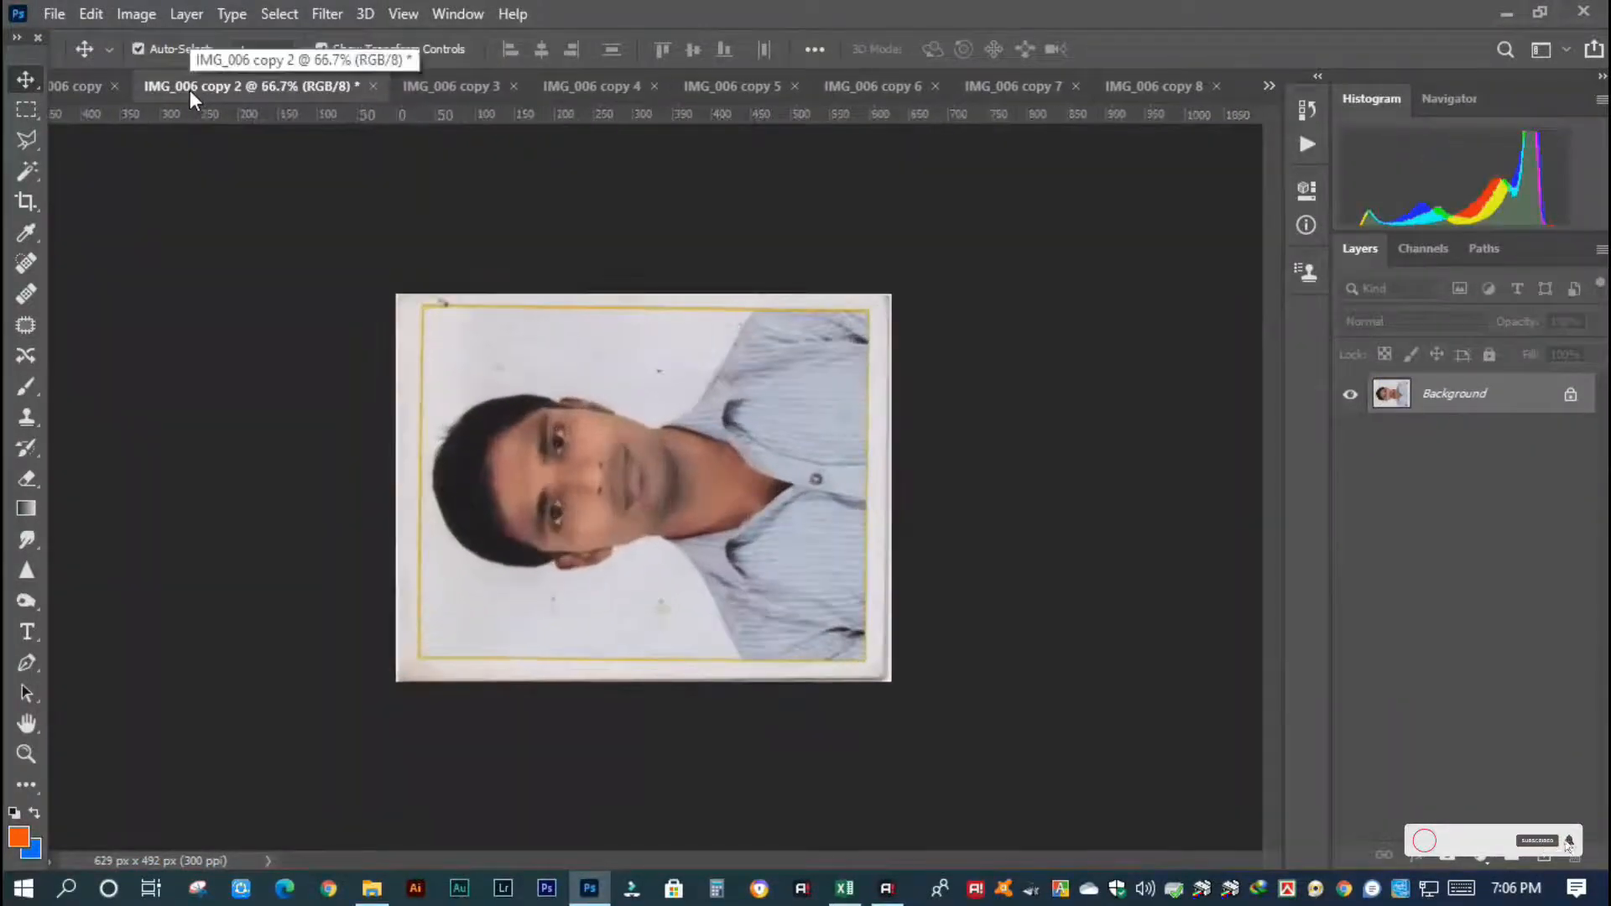
{"action": "left_click", "coordinate": [77, 86]}
{"action": "key", "text": "ctrl+plus"}
{"action": "key", "text": "ctrl+plus"}
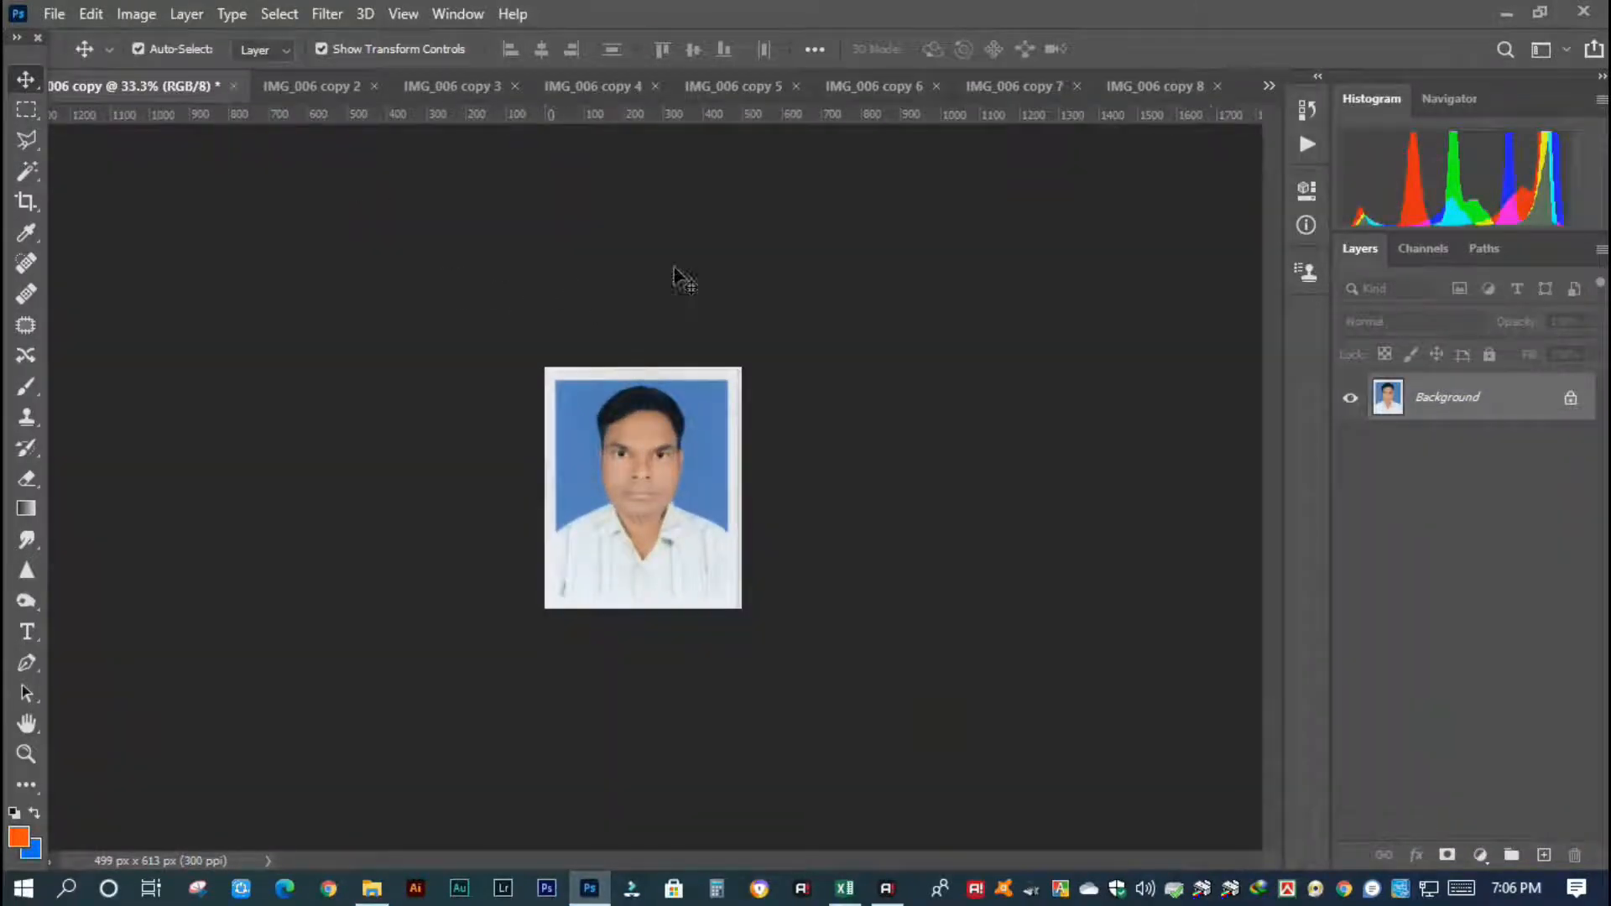
Copy the portrait from IMG_006 copy onto the blank Untitled-1 page and place it in the page's top-left corner.
{"action": "left_click", "coordinate": [1270, 85]}
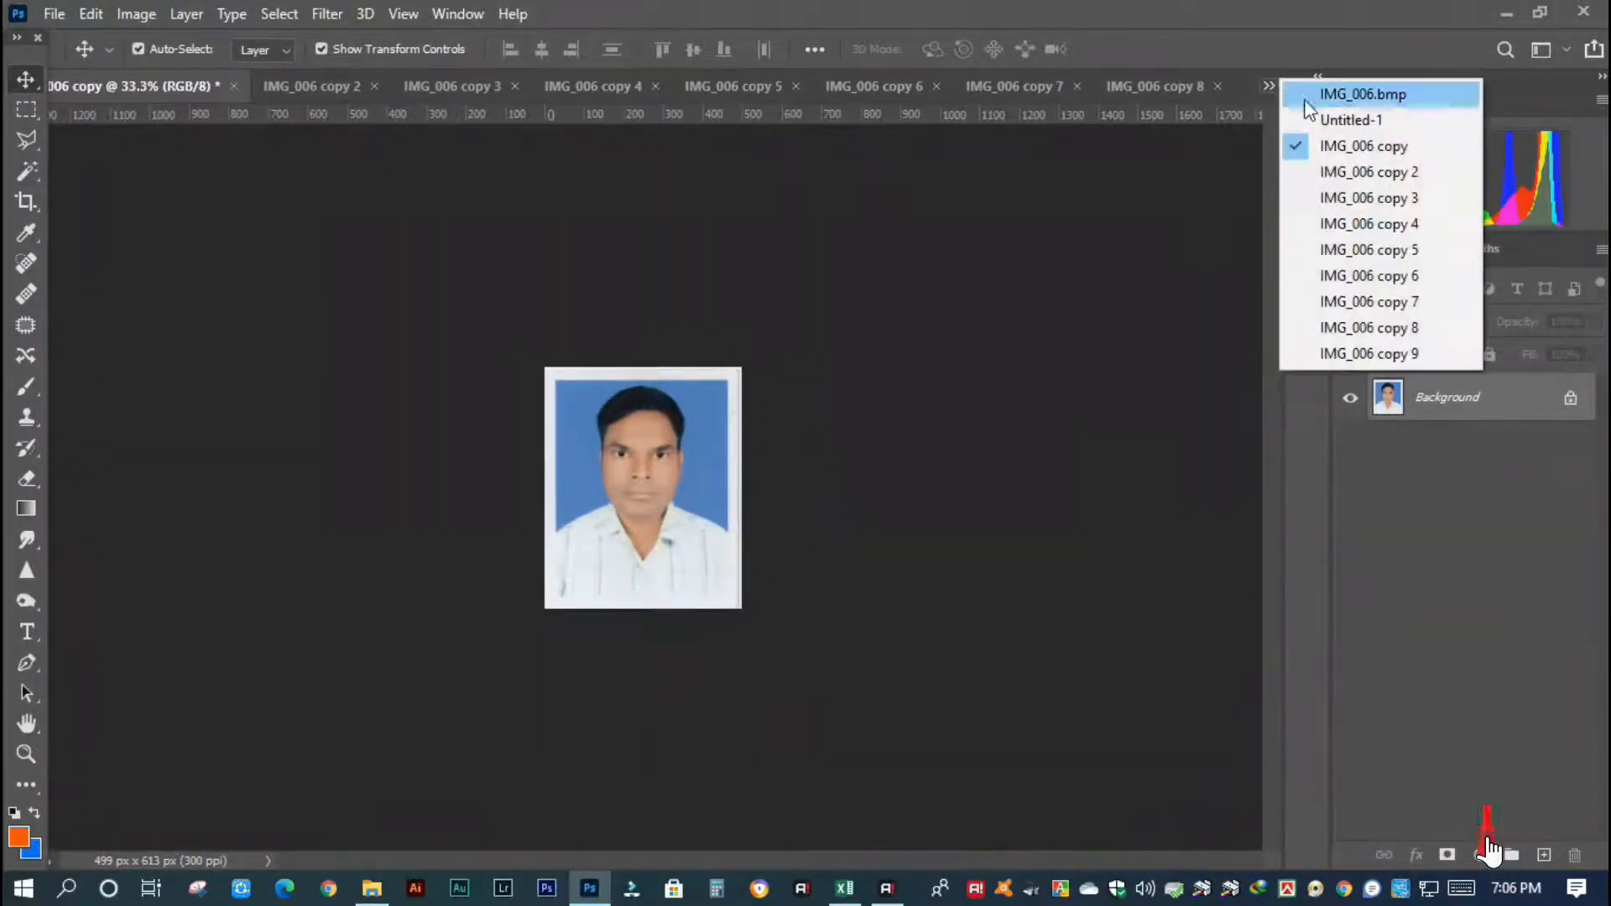
{"action": "left_click", "coordinate": [1320, 120]}
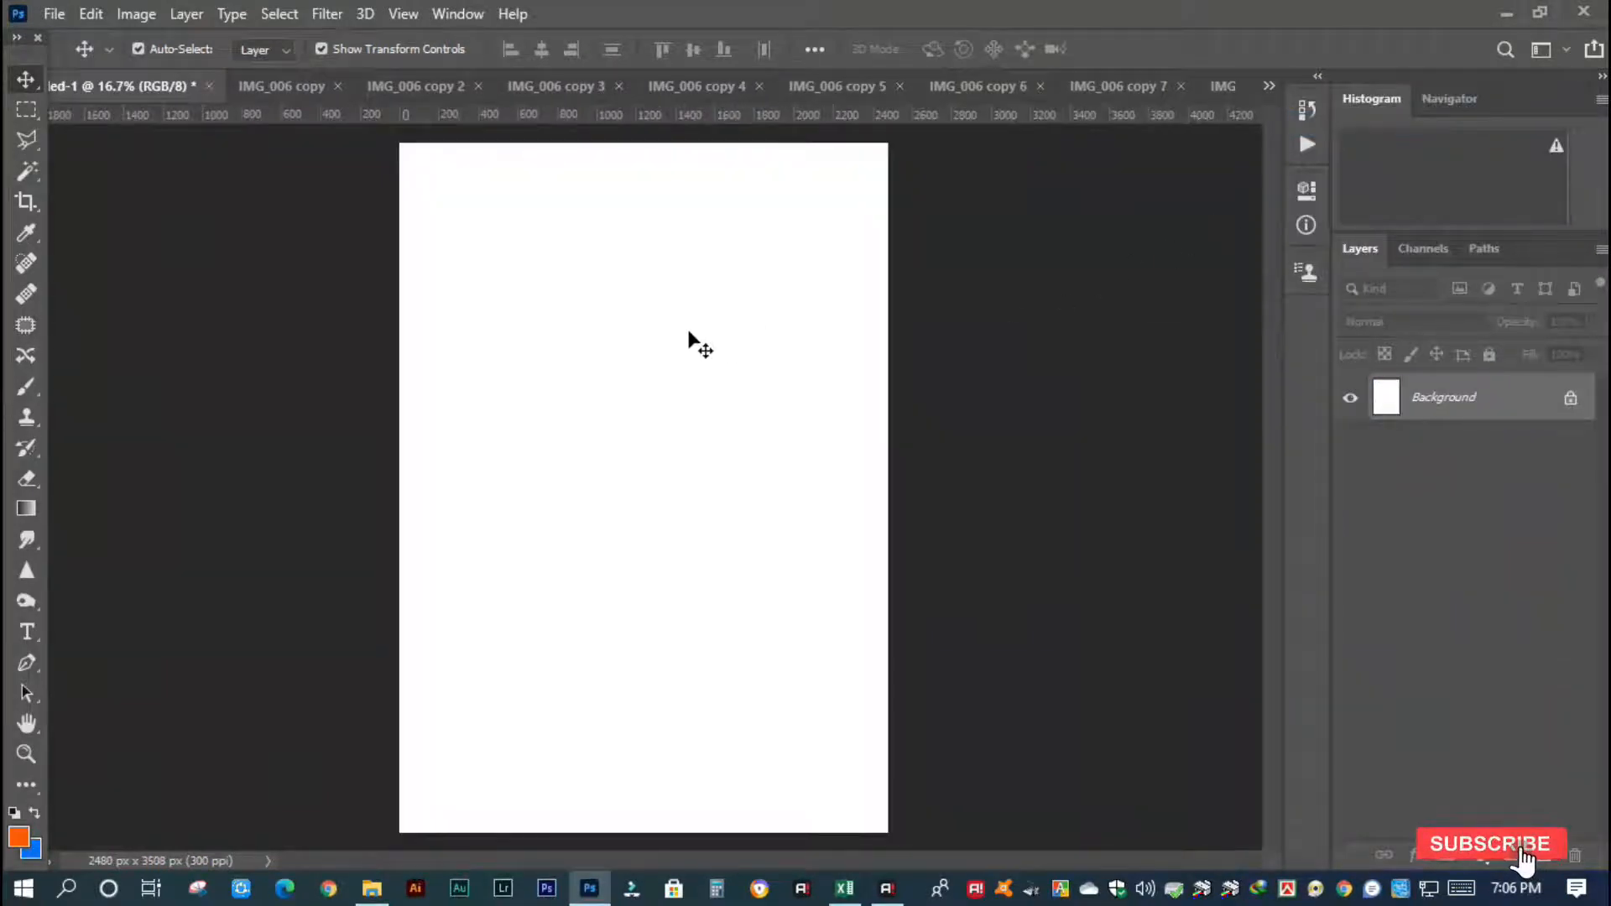
{"action": "left_click", "coordinate": [281, 84]}
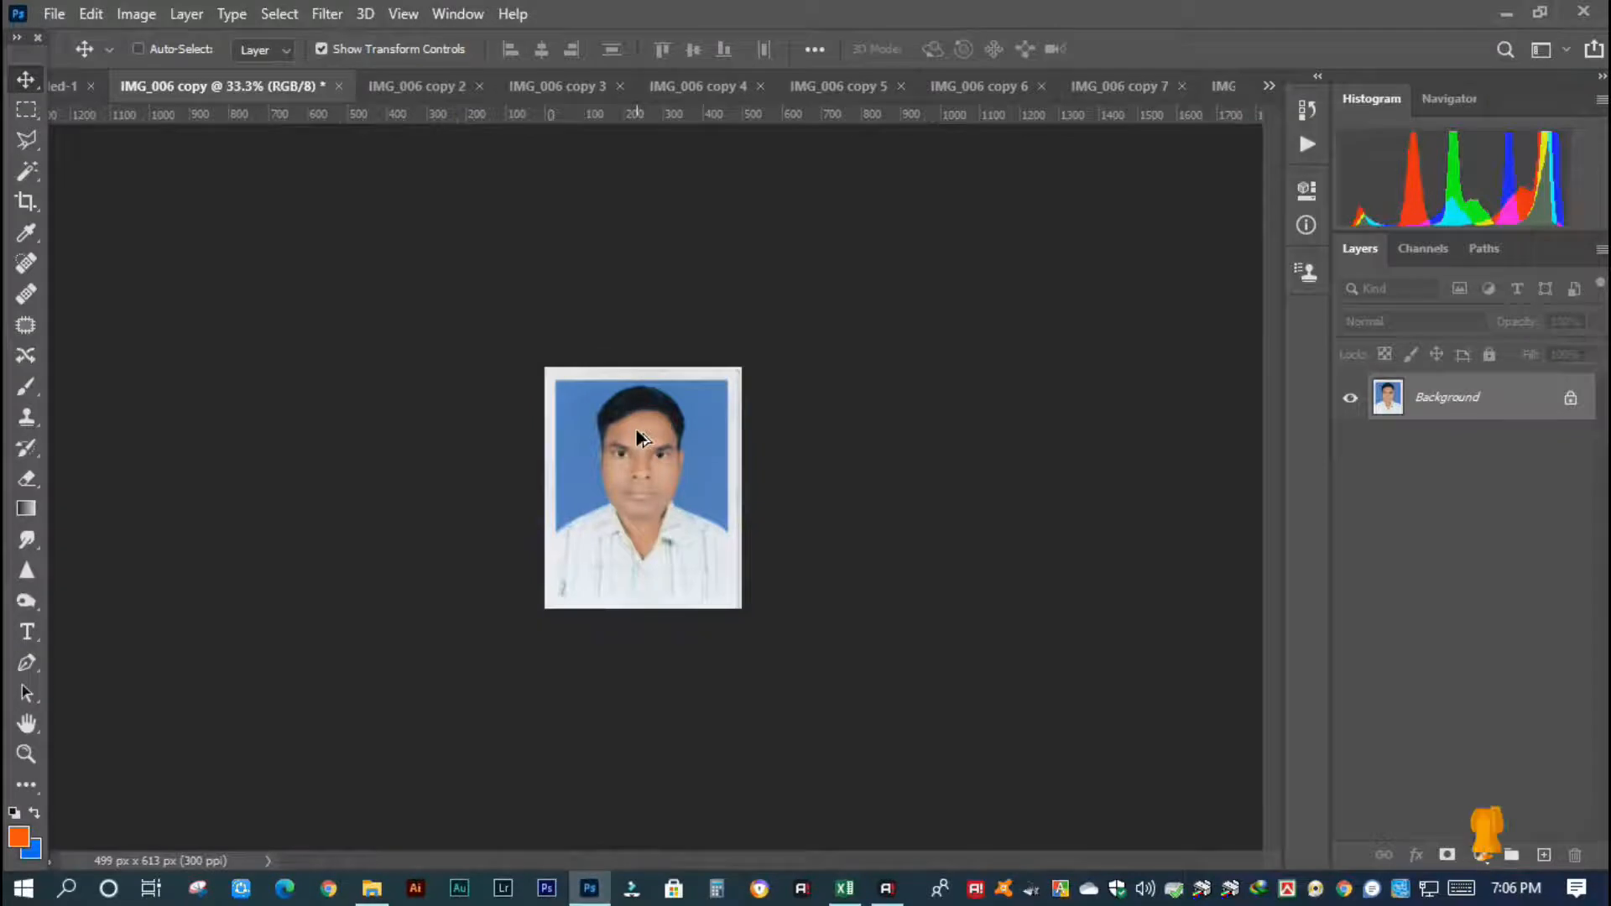
{"action": "left_click", "coordinate": [77, 87]}
{"action": "left_click_drag", "start_coordinate": [491, 234], "coordinate": [470, 191]}
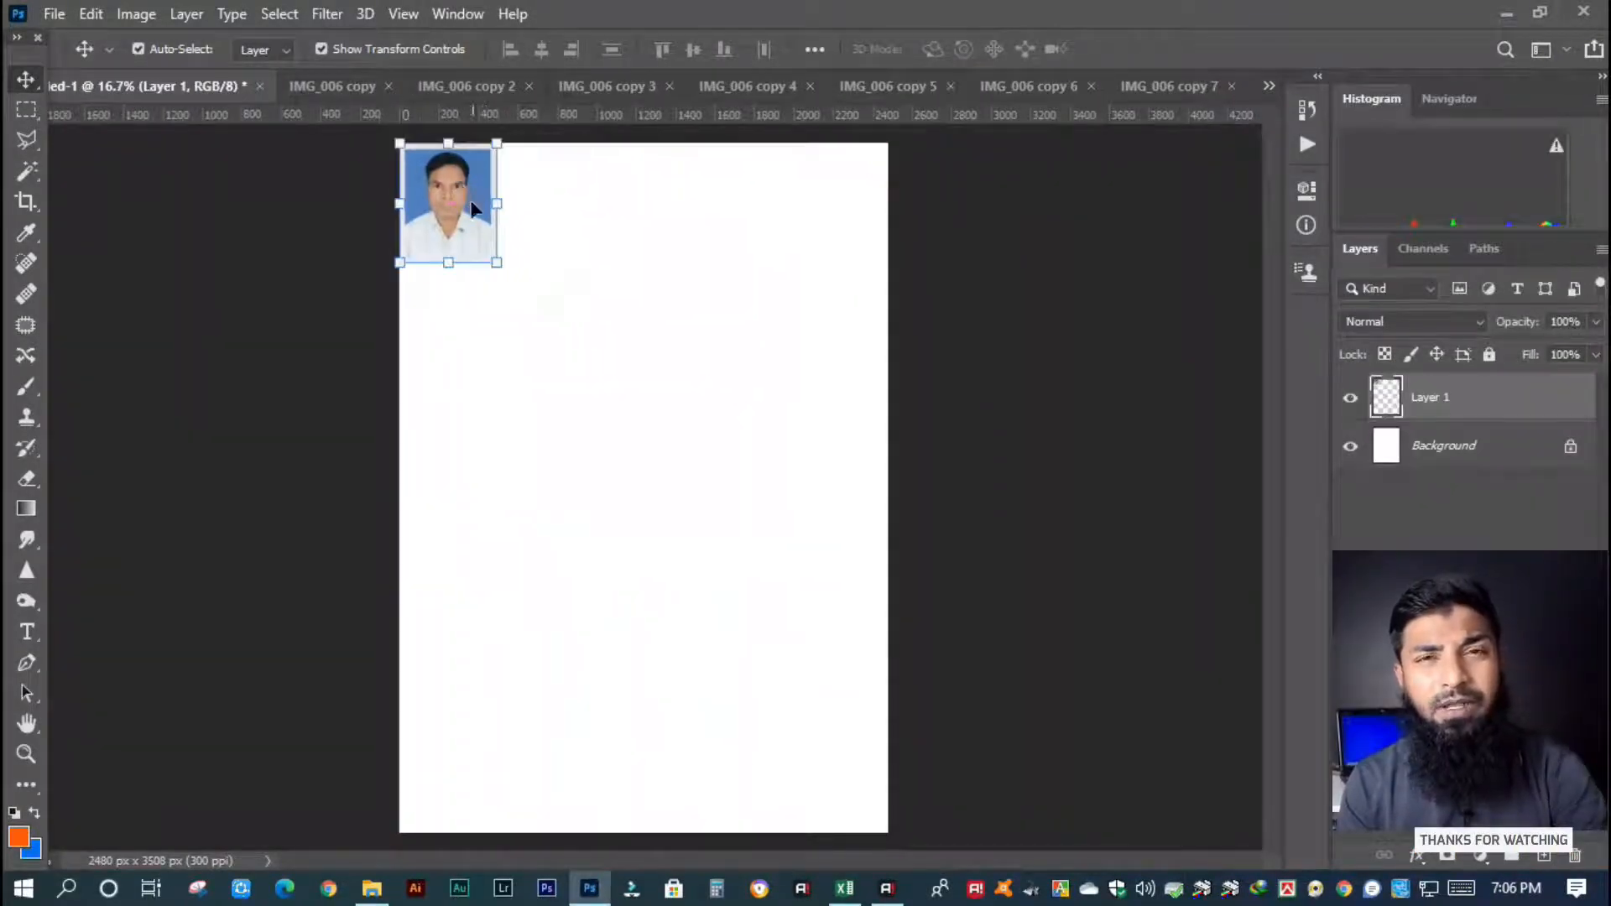
{"action": "left_click", "coordinate": [611, 578]}
Rotate the sideways portrait in IMG_006 copy 2 by 90° clockwise.
{"action": "left_click", "coordinate": [437, 86]}
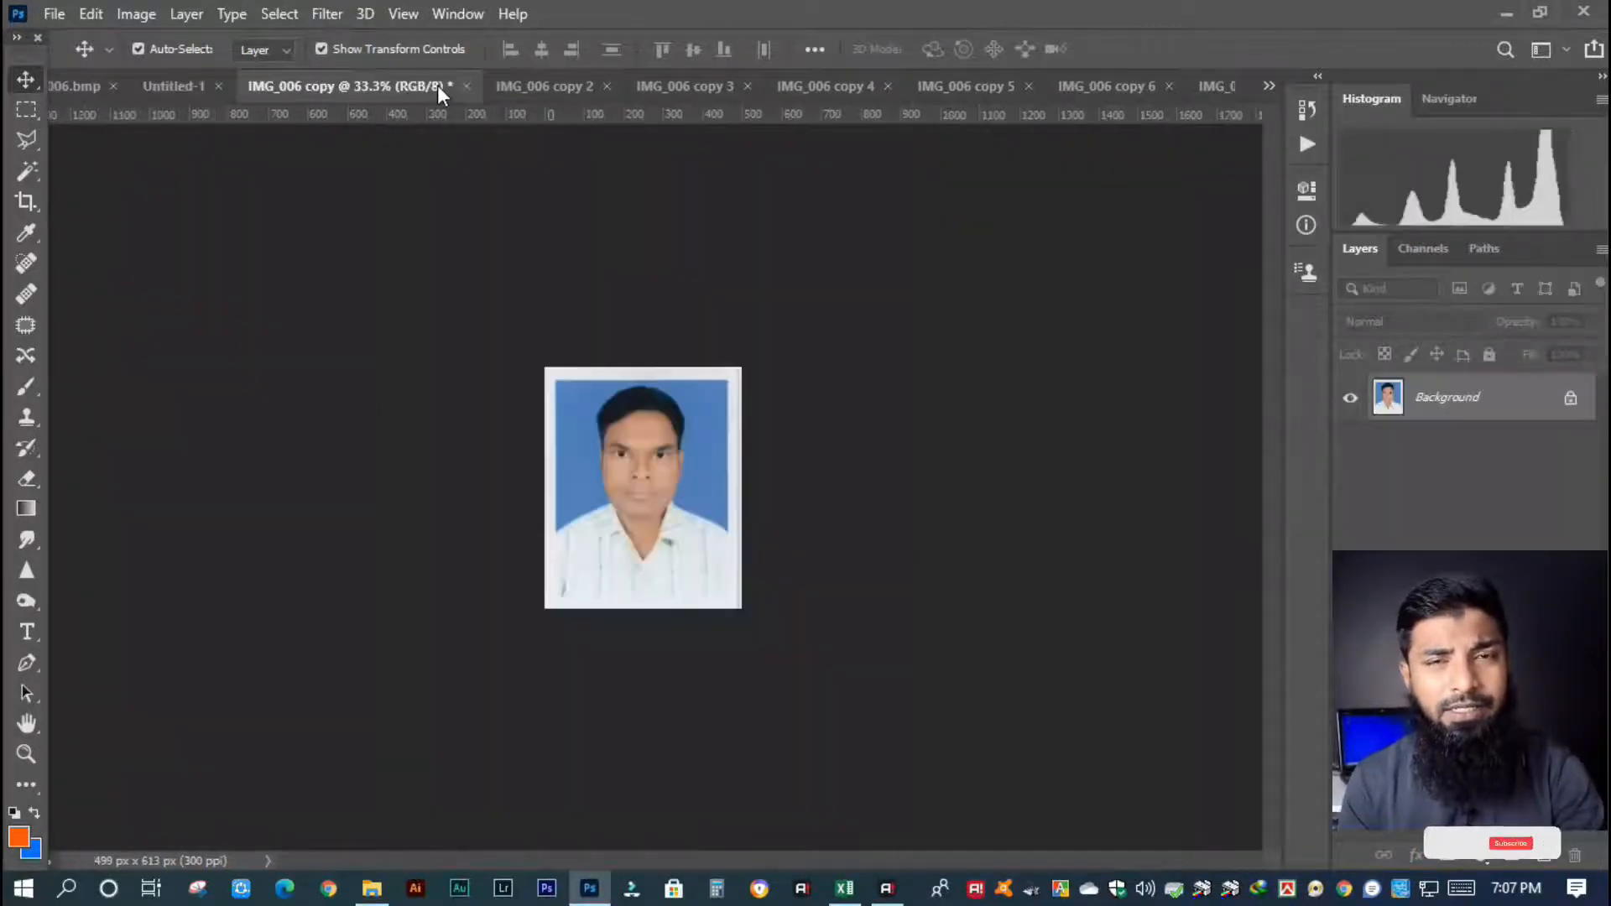
{"action": "left_click", "coordinate": [573, 87]}
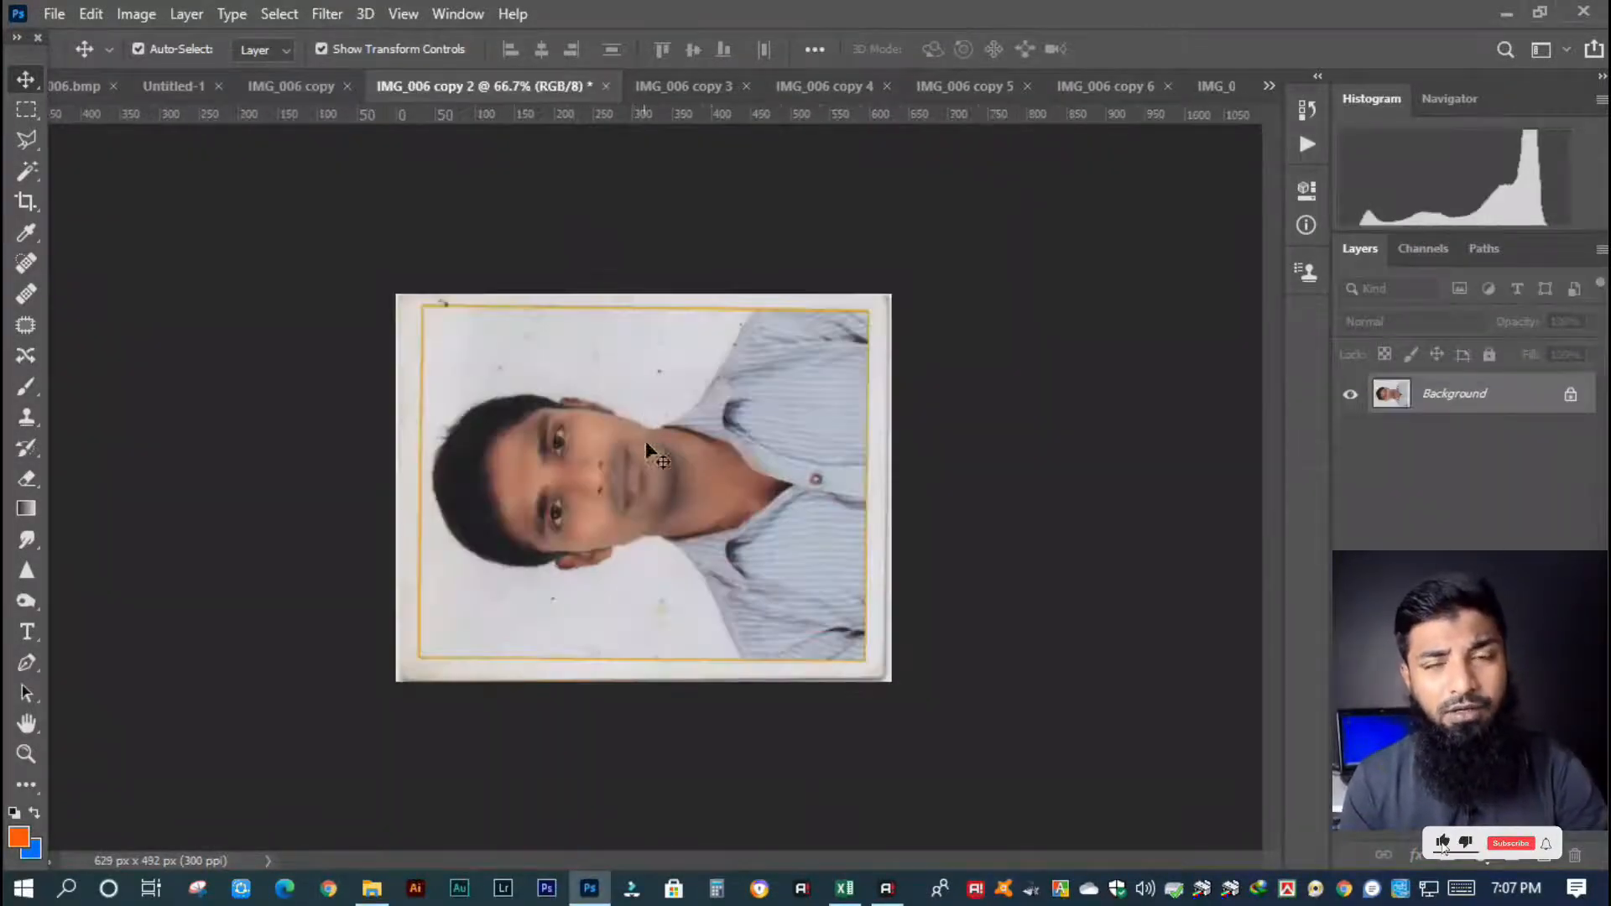
{"action": "left_click", "coordinate": [136, 17]}
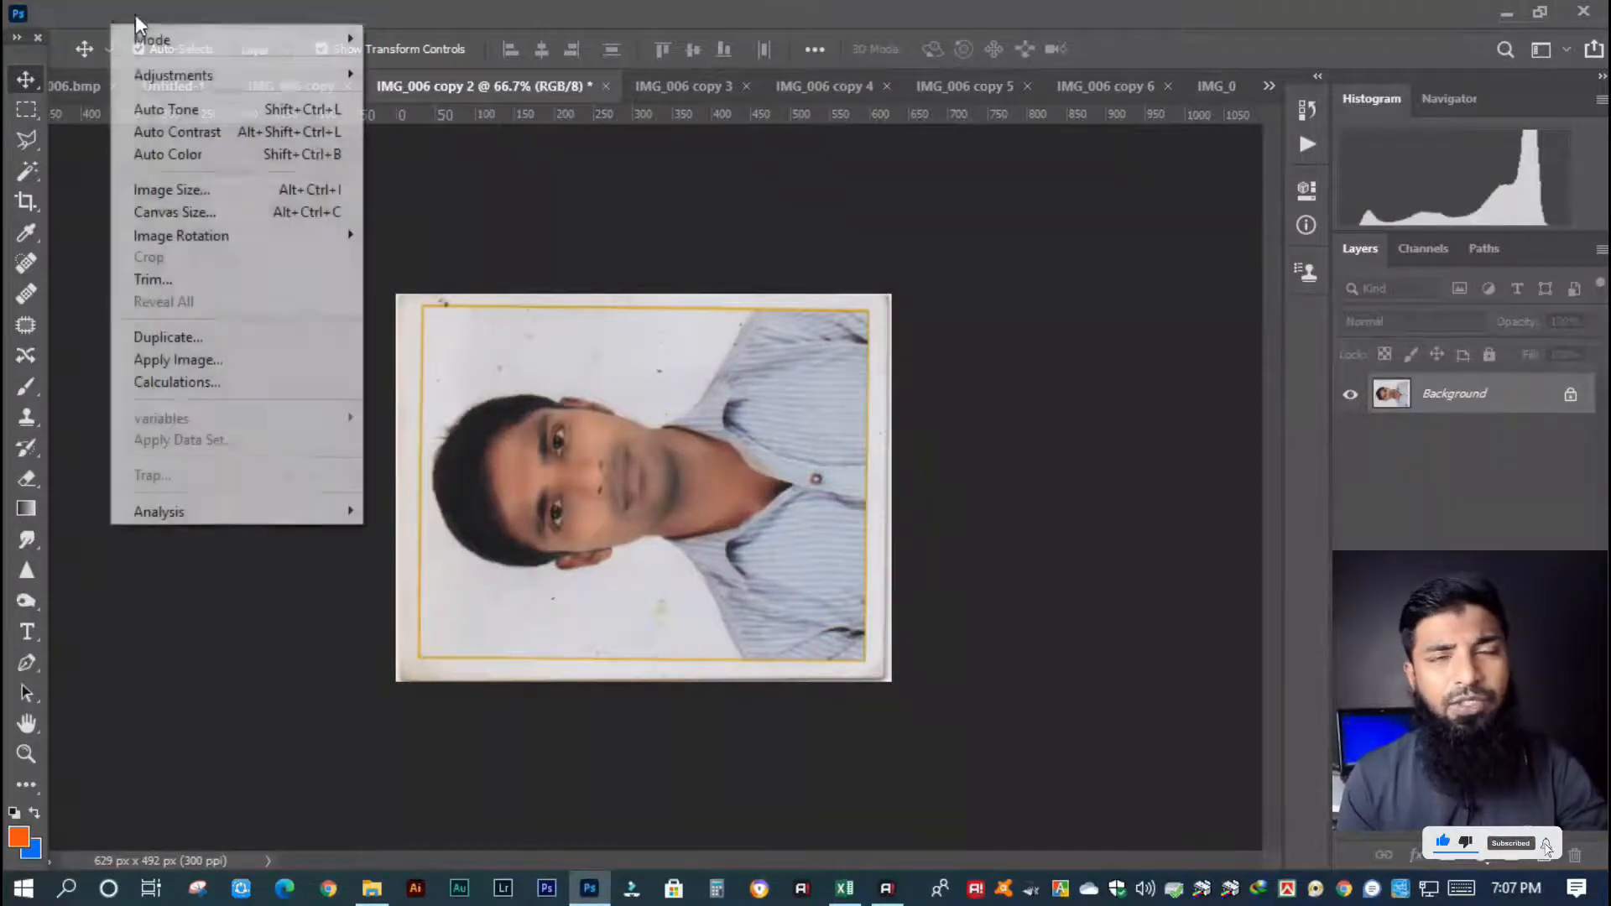
{"action": "mouse_move", "coordinate": [305, 249]}
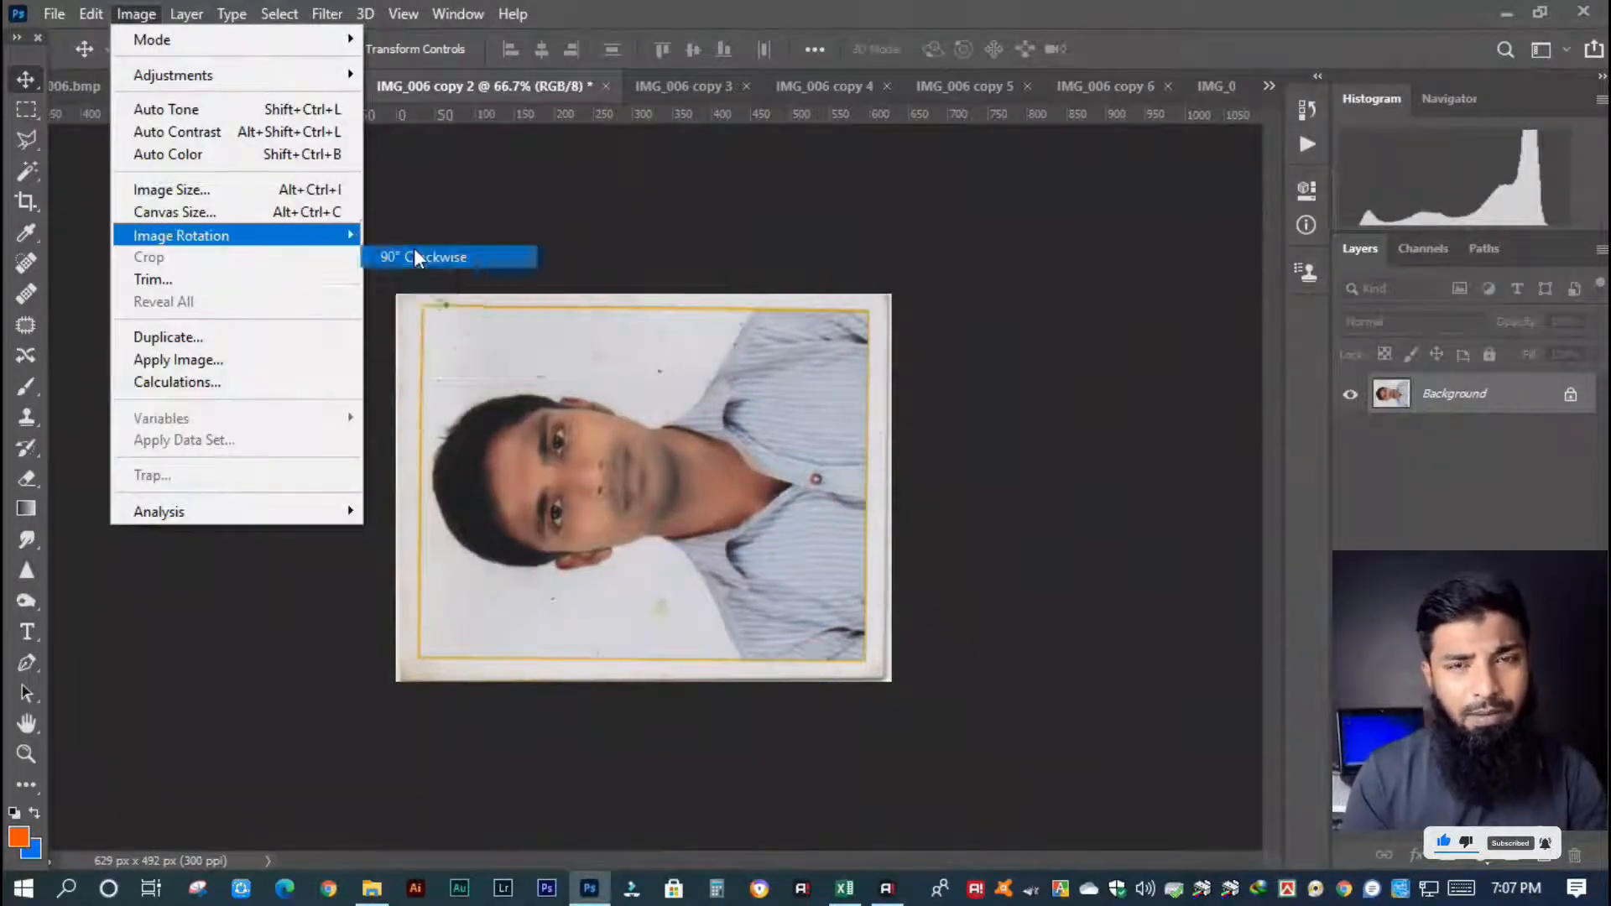
{"action": "left_click", "coordinate": [424, 257]}
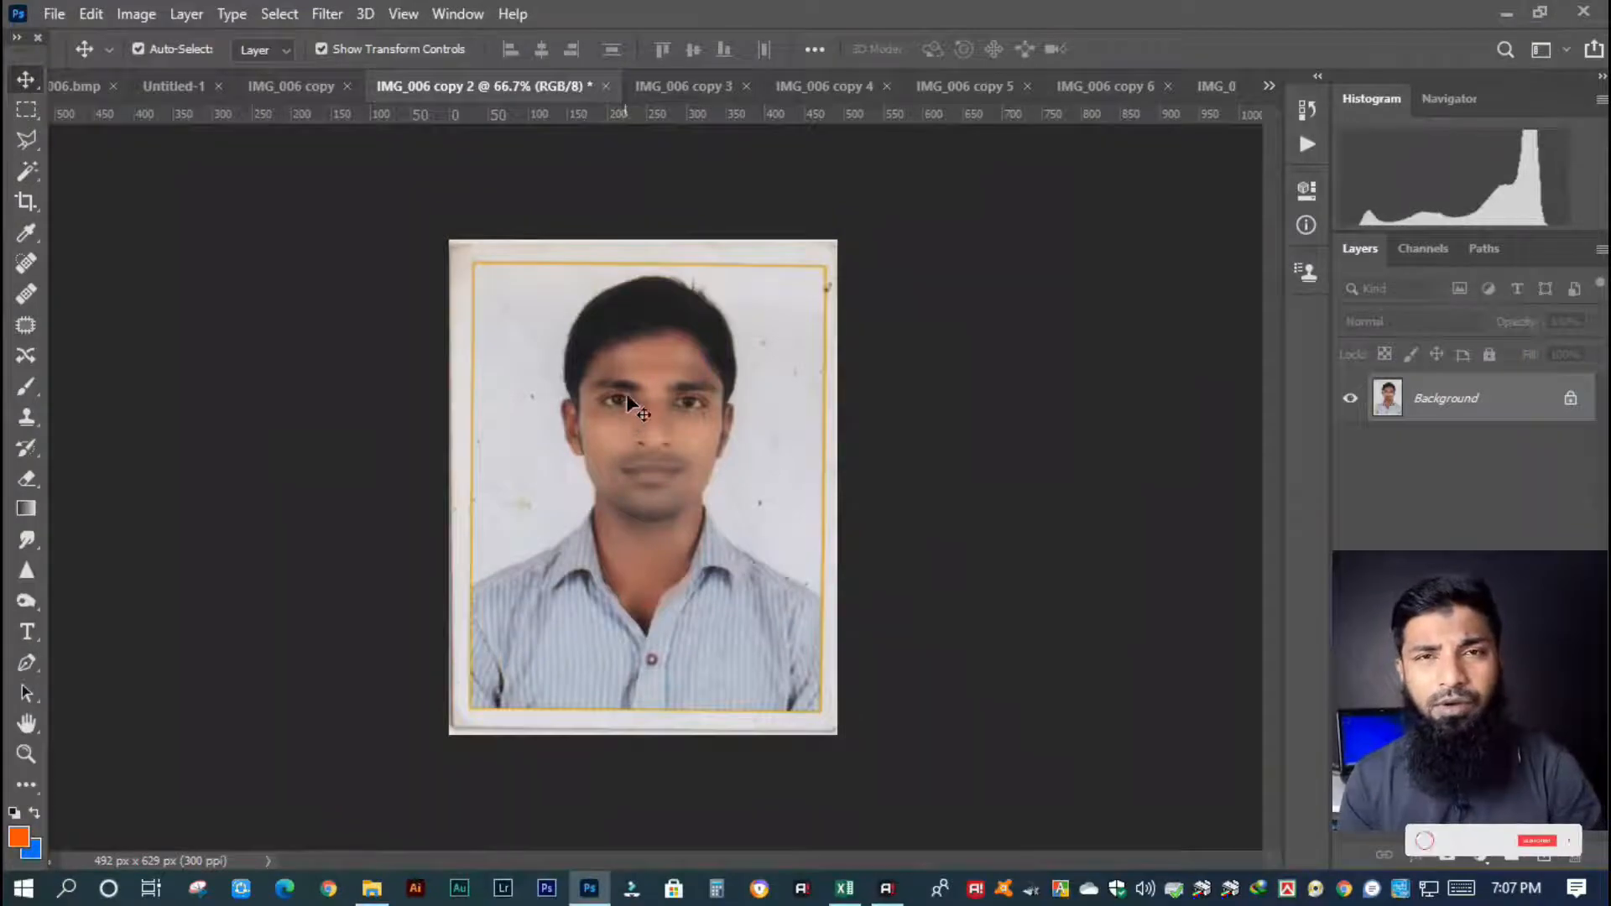
Copy the upright portrait from IMG_006 copy 2 onto Untitled-1, just right of the first portrait along the page's top edge.
{"action": "key", "text": "ctrl"}
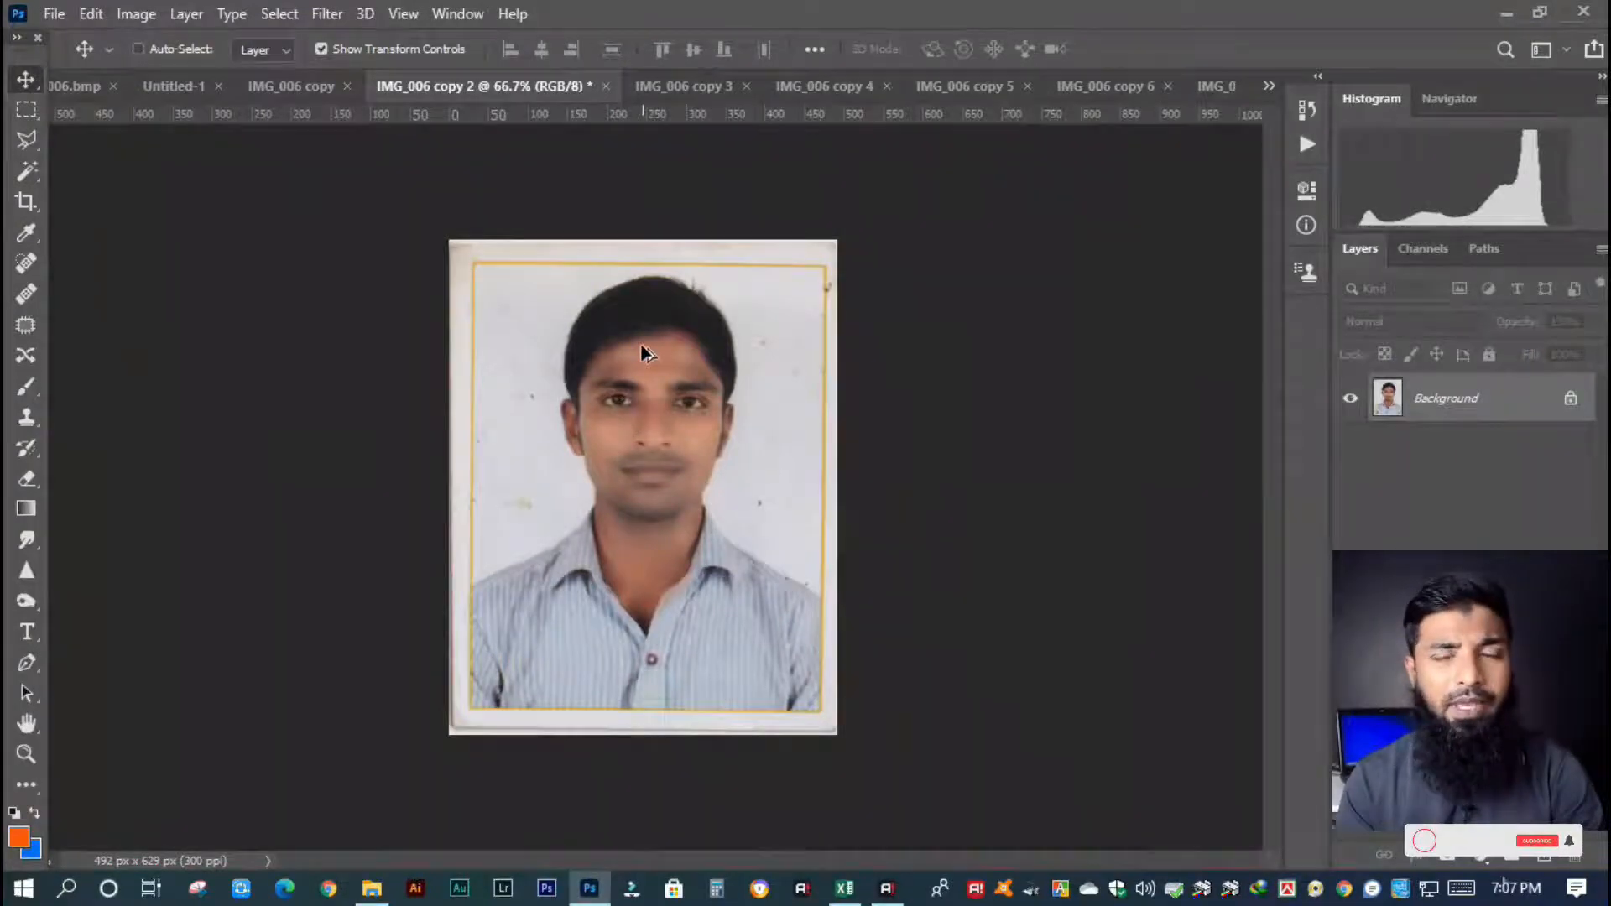
{"action": "left_click", "coordinate": [88, 84]}
{"action": "left_click_drag", "start_coordinate": [245, 87], "coordinate": [369, 156]}
{"action": "left_click_drag", "start_coordinate": [564, 201], "coordinate": [562, 198]}
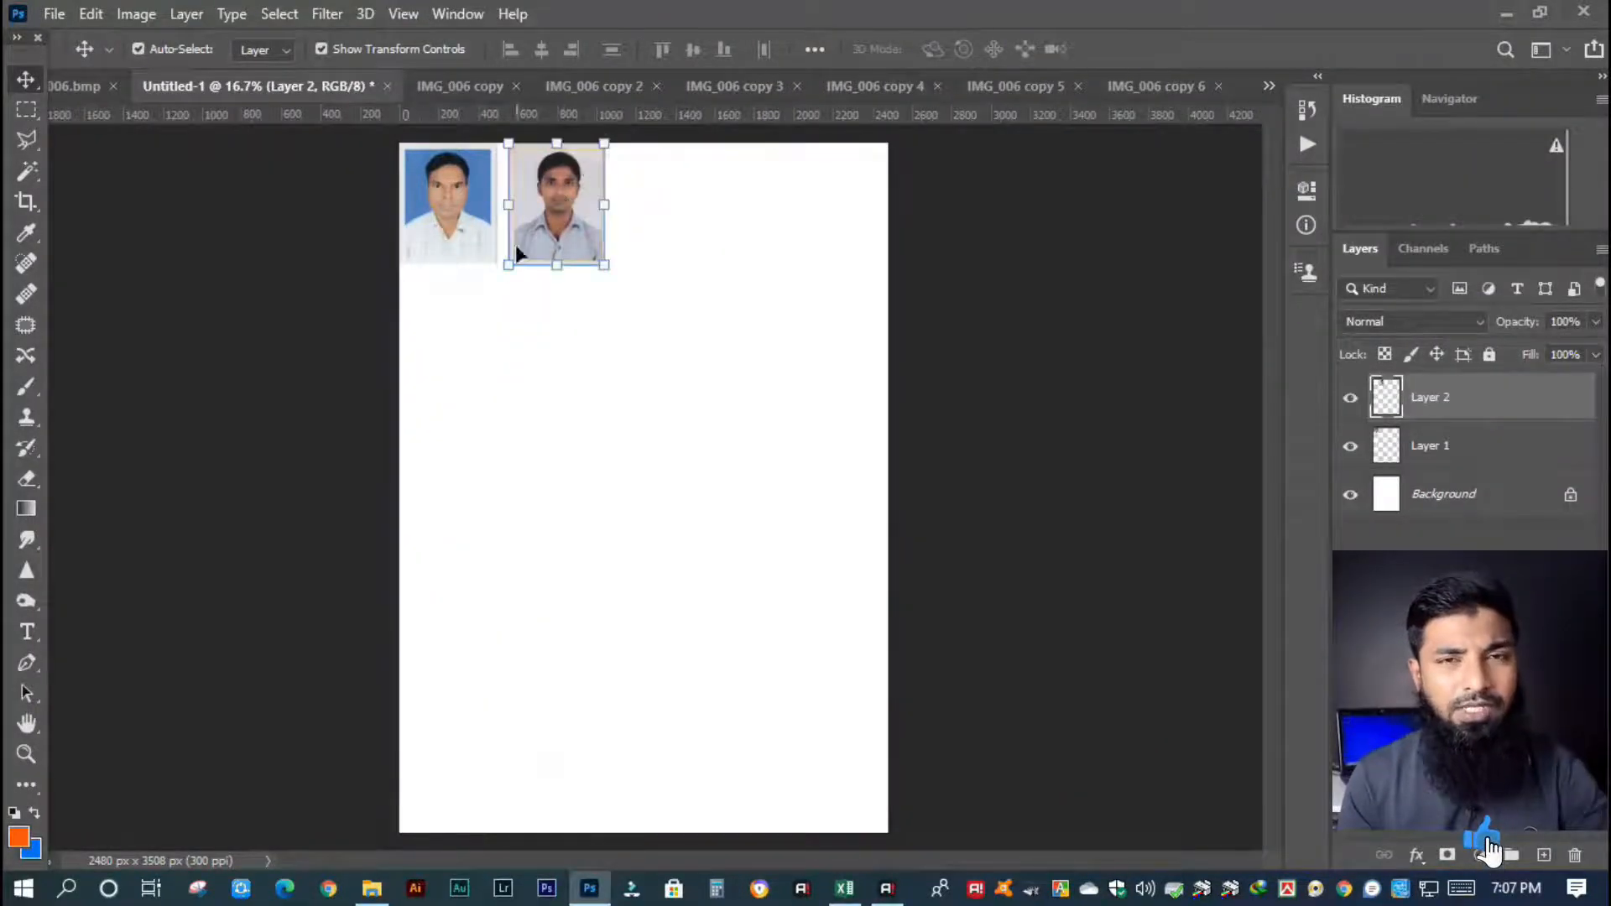
{"action": "left_click", "coordinate": [536, 425]}
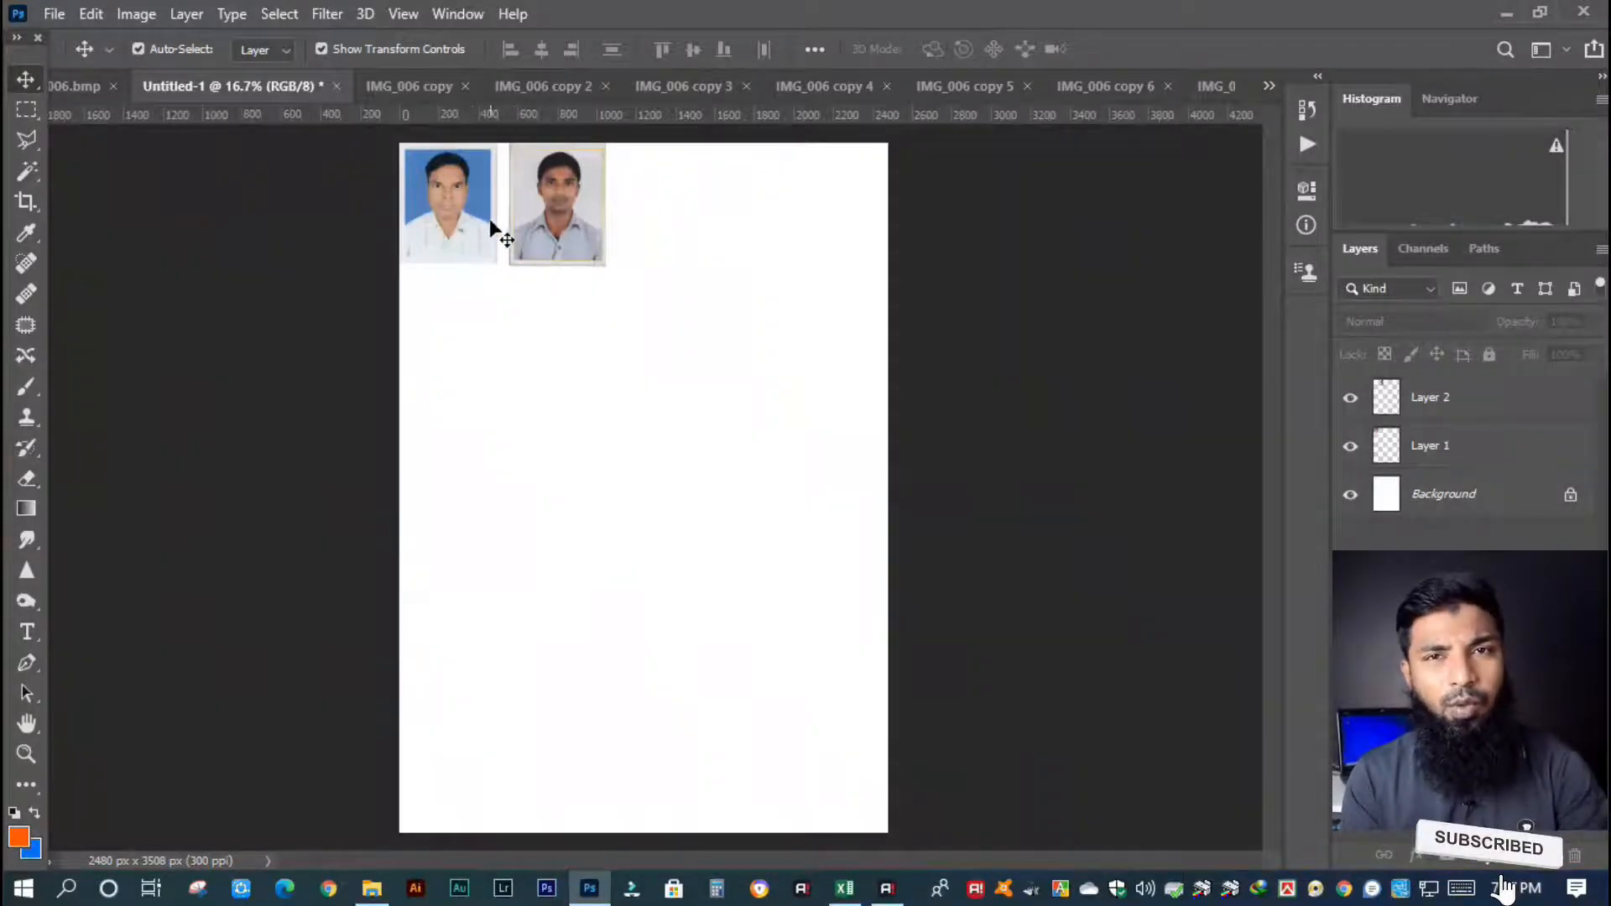
Copy the car rental card from IMG_006 copy 5 onto Untitled-1 and place it below the two portraits.
{"action": "left_click", "coordinate": [689, 86]}
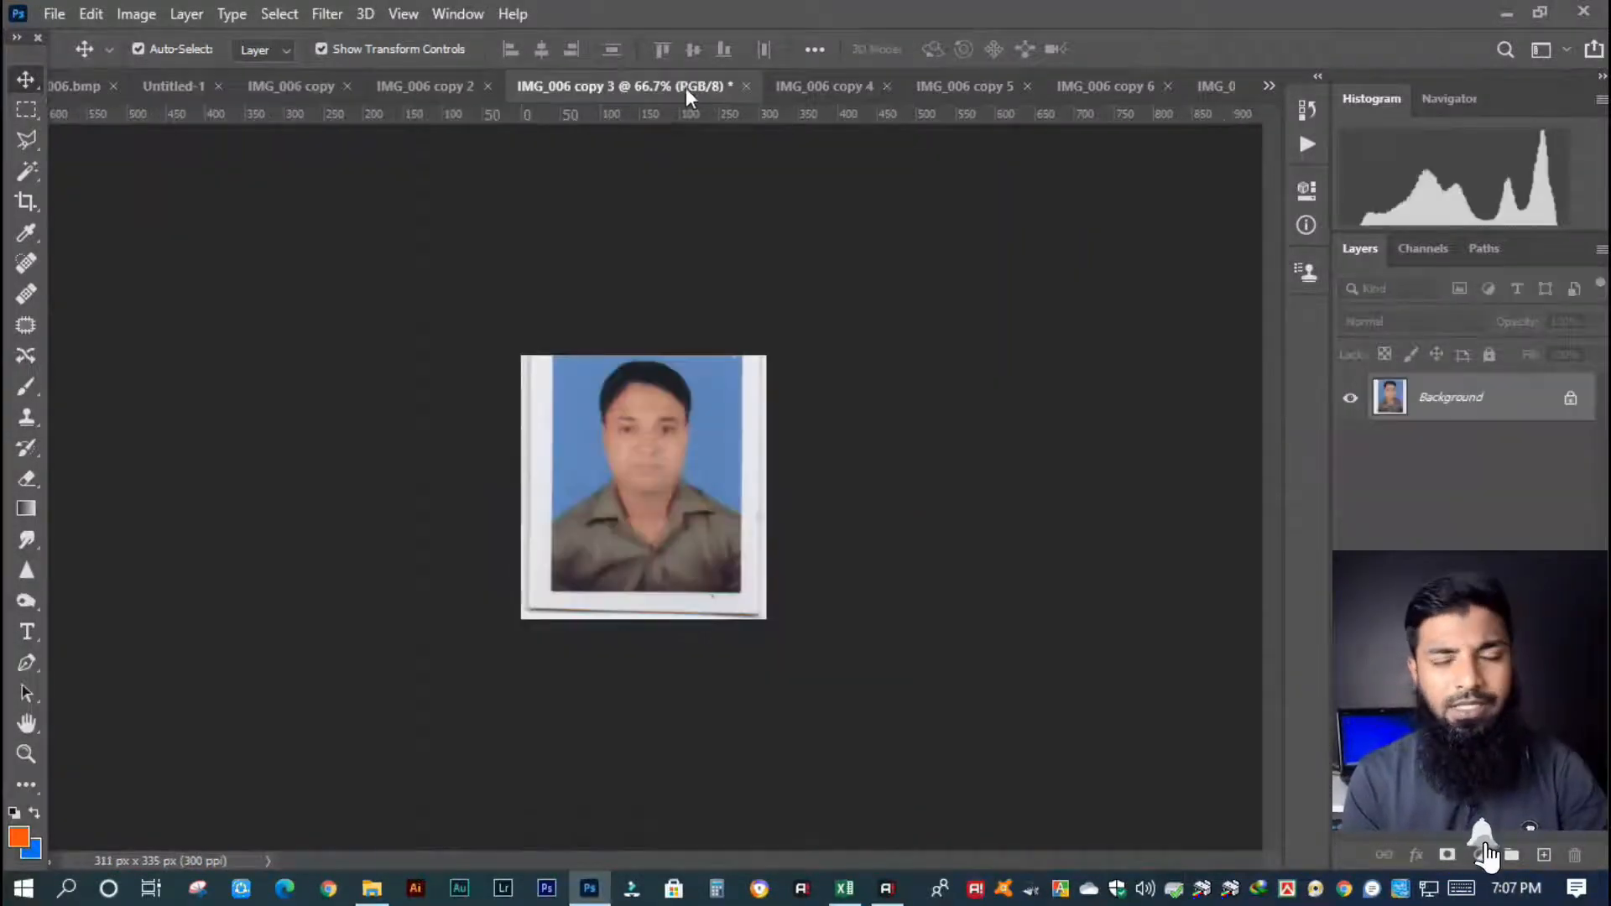
{"action": "left_click", "coordinate": [843, 88]}
{"action": "left_click", "coordinate": [966, 87]}
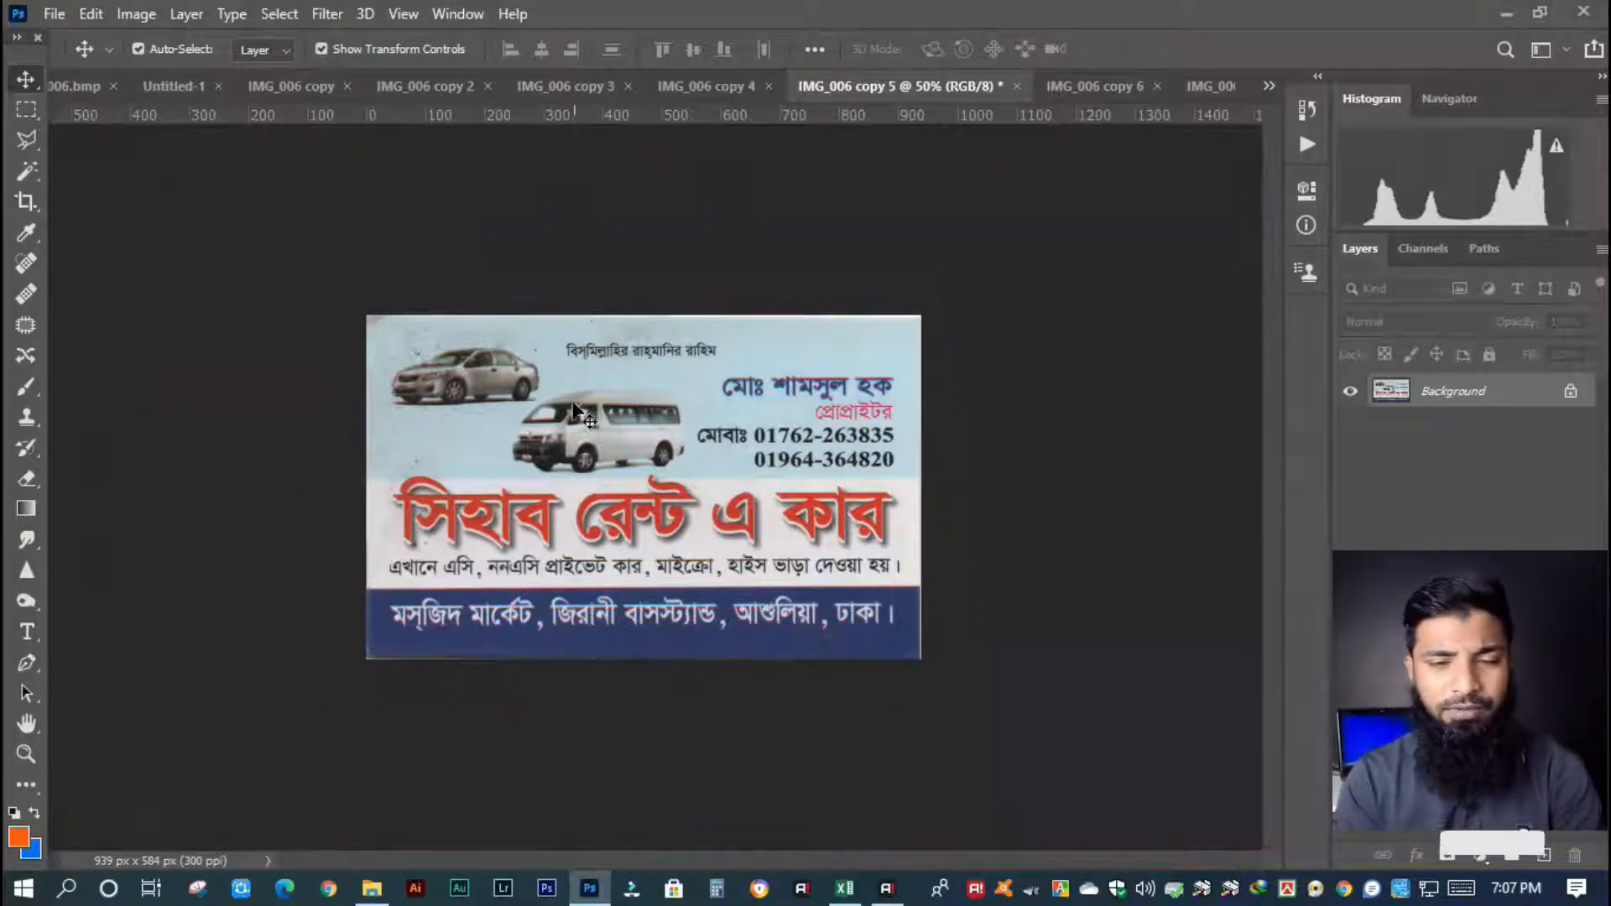
{"action": "key", "text": "ctrl"}
{"action": "left_click_drag", "start_coordinate": [584, 397], "coordinate": [317, 202]}
{"action": "left_click_drag", "start_coordinate": [463, 307], "coordinate": [514, 326]}
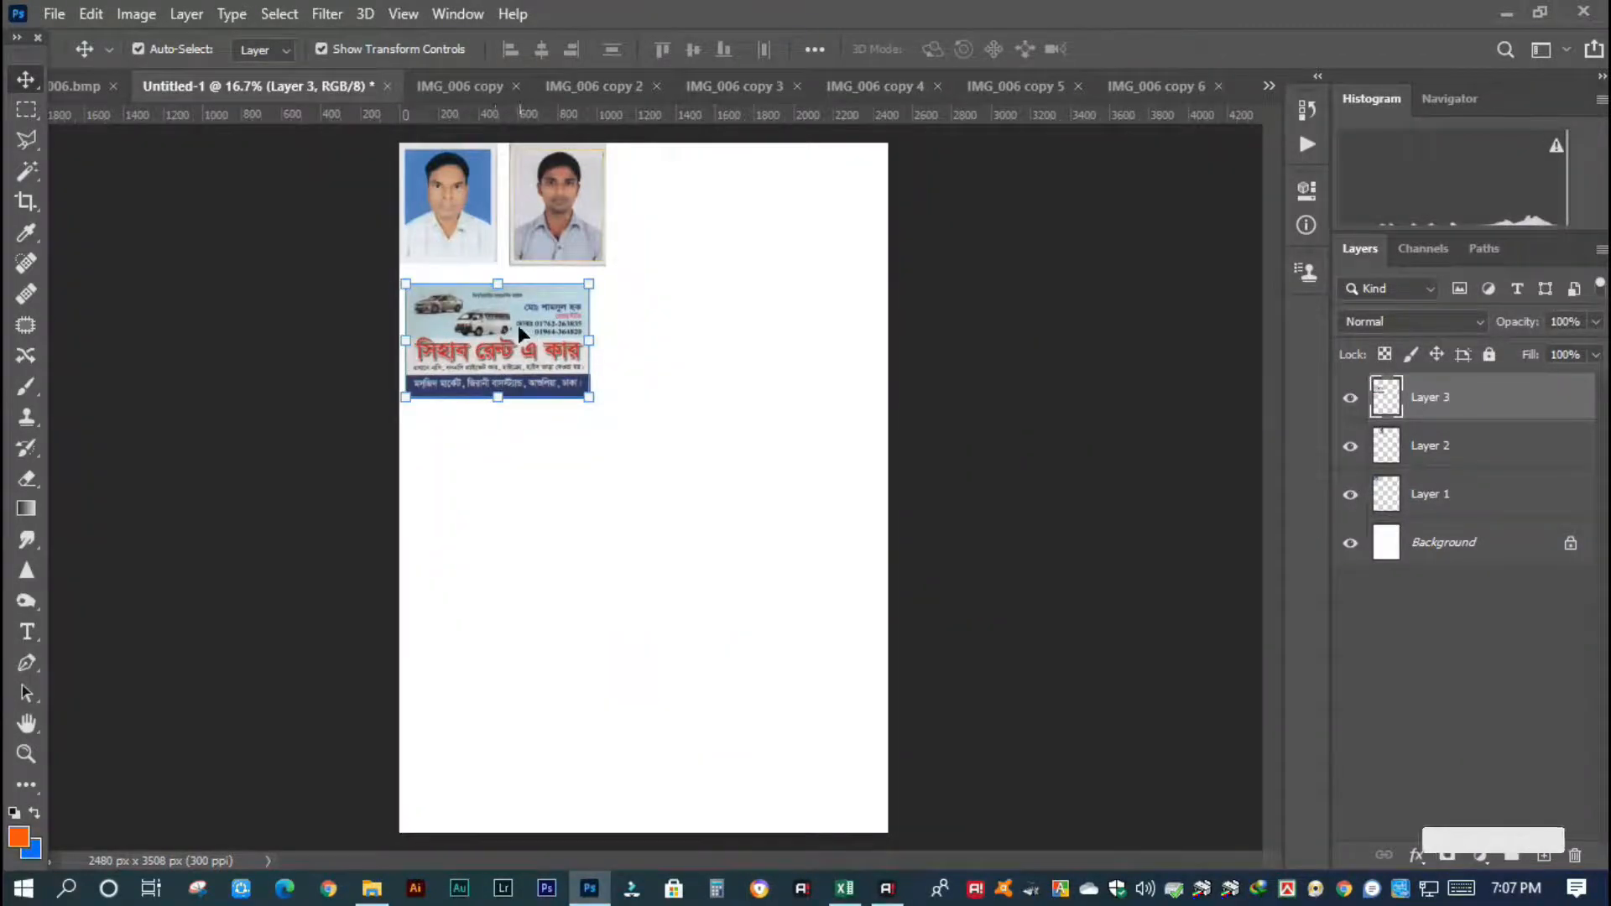
Copy the red phone card from IMG_006 copy 6 onto Untitled-1, right of the second portrait at the page's top edge.
{"action": "left_click", "coordinate": [1170, 83]}
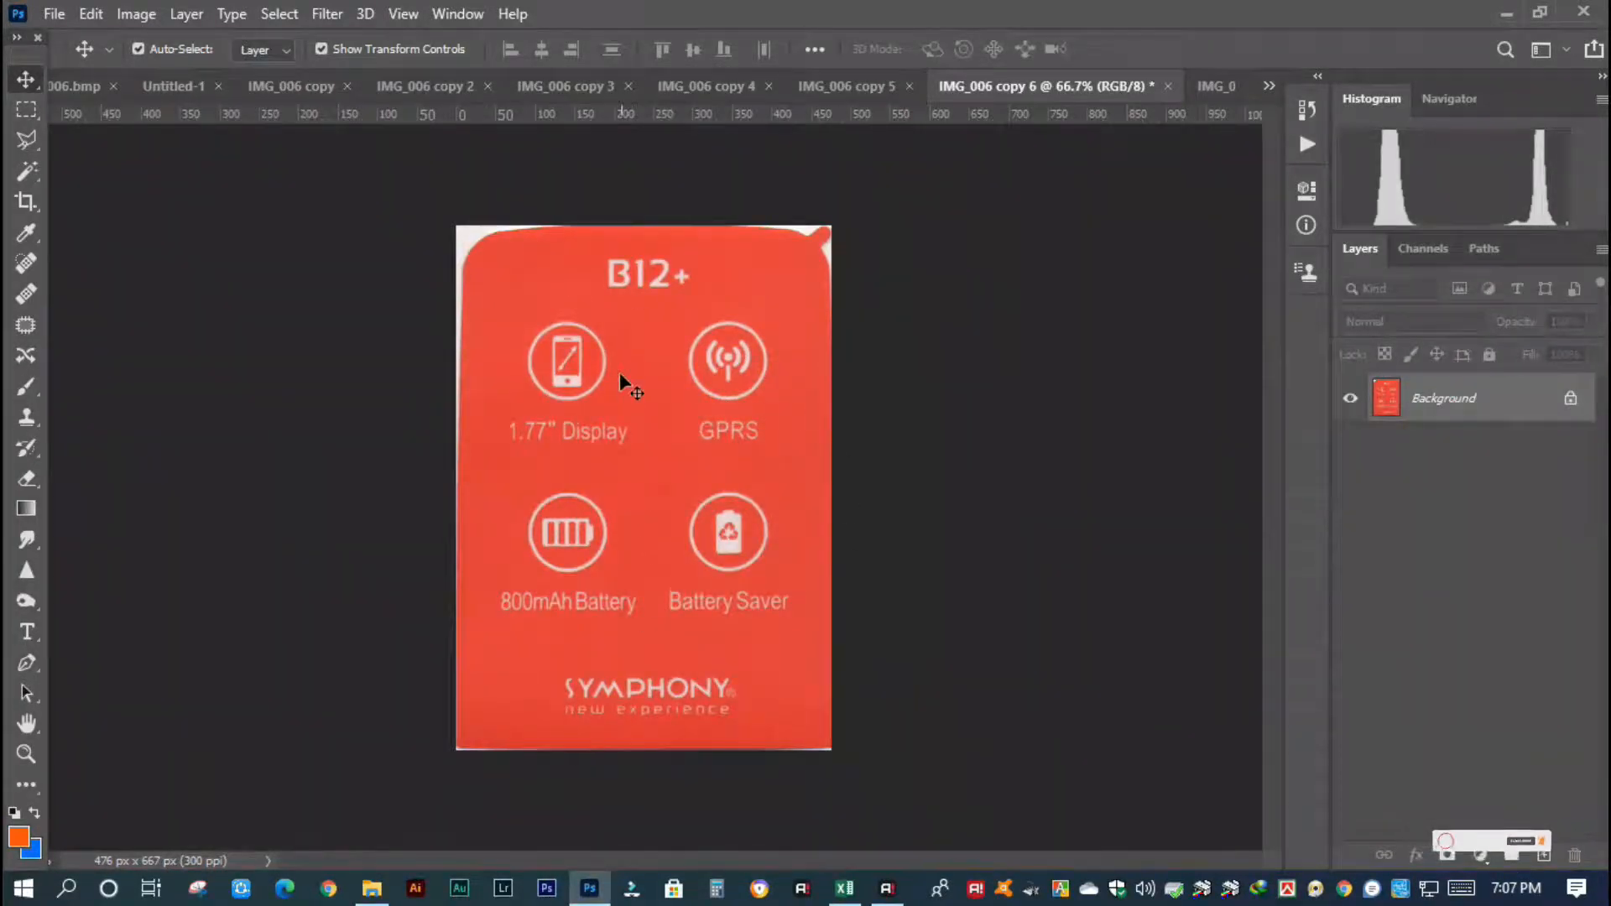
{"action": "key", "text": "ctrl"}
{"action": "left_click_drag", "start_coordinate": [639, 336], "coordinate": [186, 84]}
{"action": "left_click_drag", "start_coordinate": [595, 280], "coordinate": [671, 179]}
{"action": "left_click", "coordinate": [740, 533]}
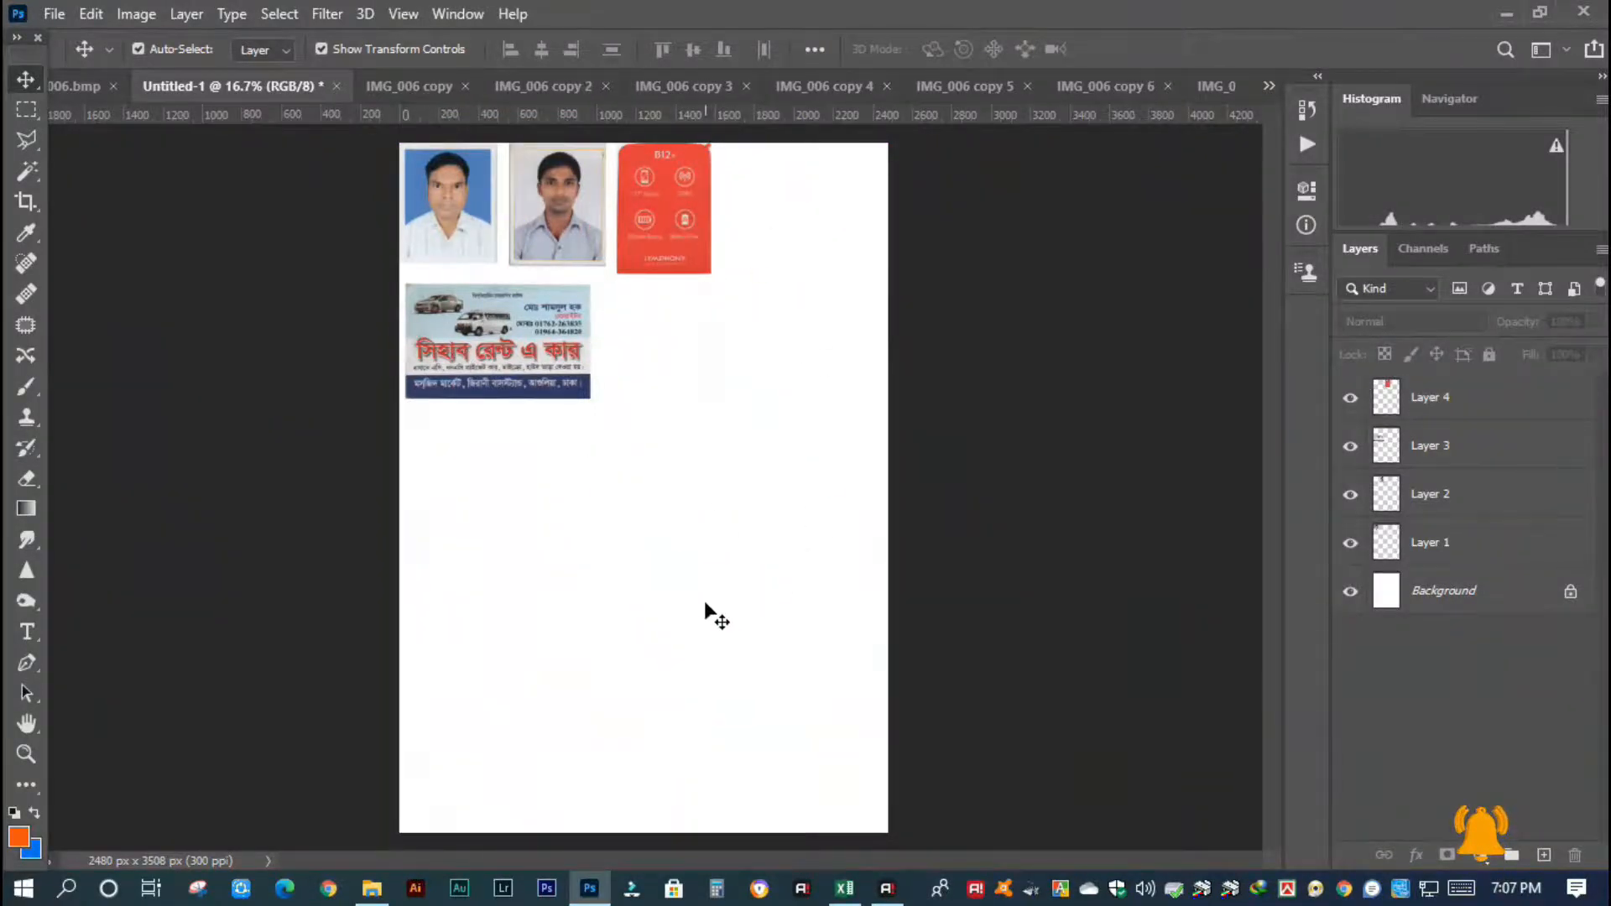
On the IMG_006.bmp scan, marquee-select the two top portraits, the small portrait, the middle-left portrait and the red card one after another.
{"action": "left_click", "coordinate": [78, 84]}
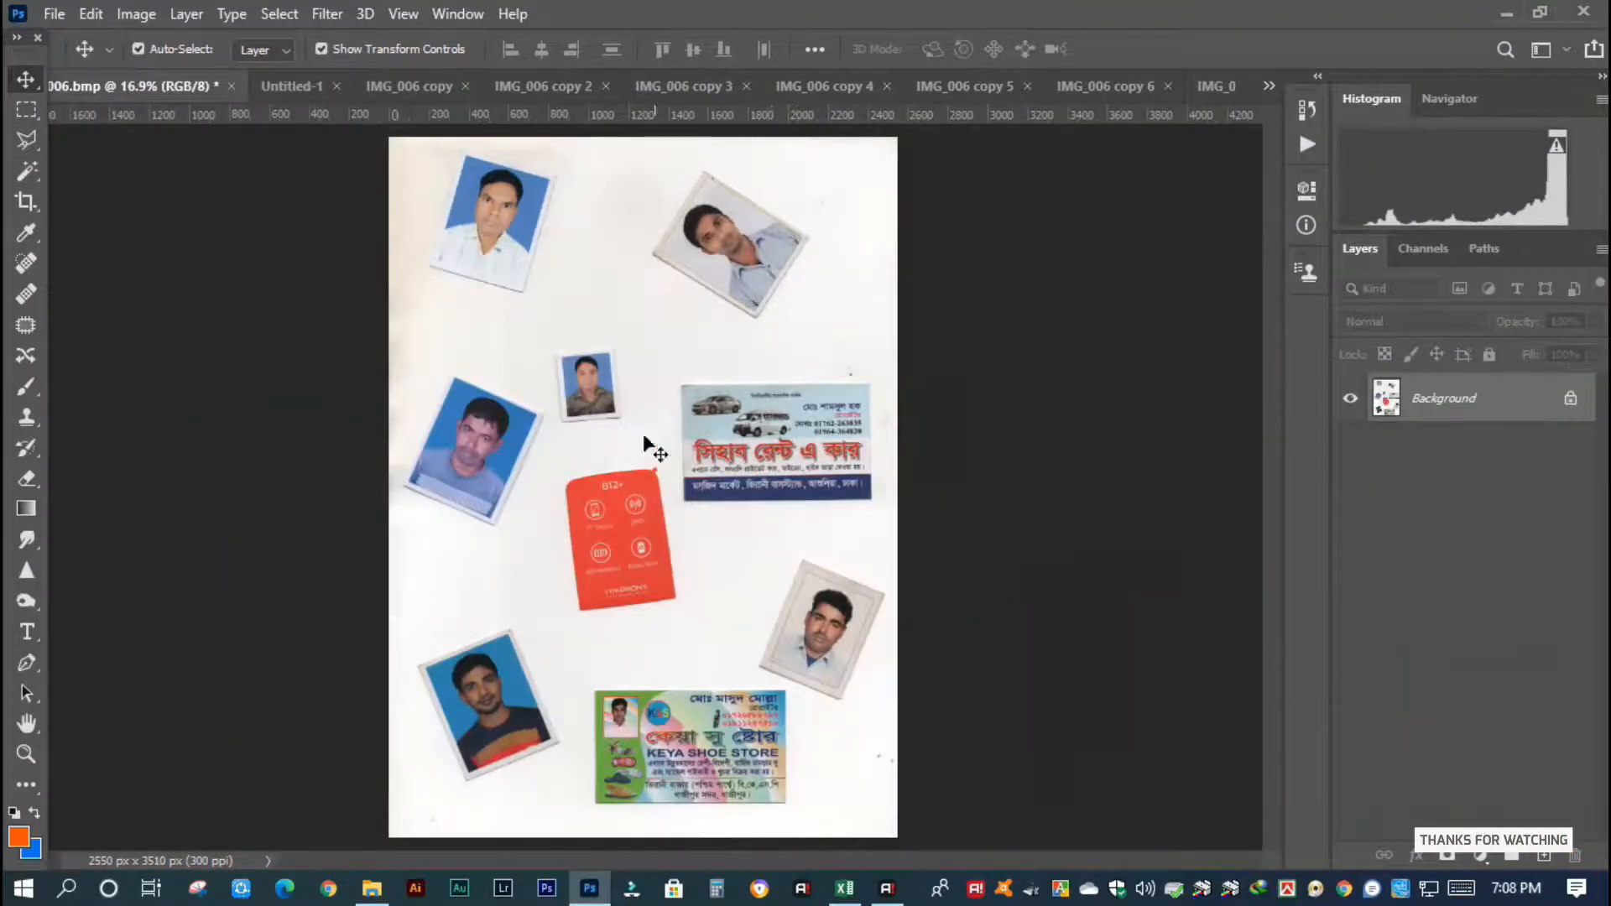
{"action": "left_click", "coordinate": [26, 110]}
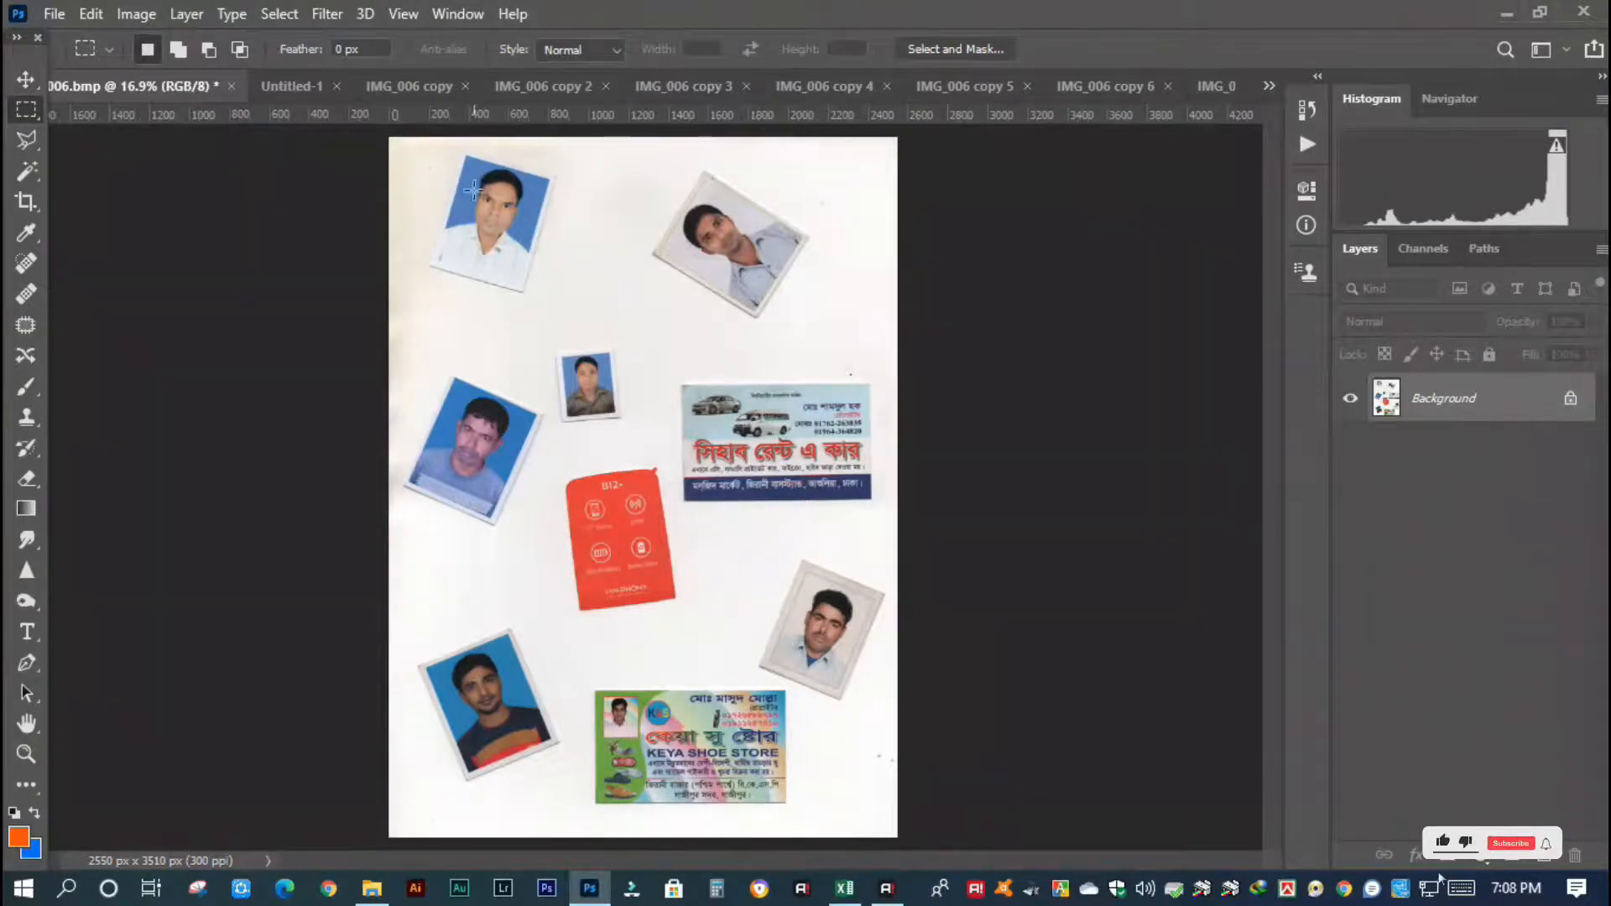
{"action": "left_click_drag", "start_coordinate": [425, 152], "coordinate": [564, 296]}
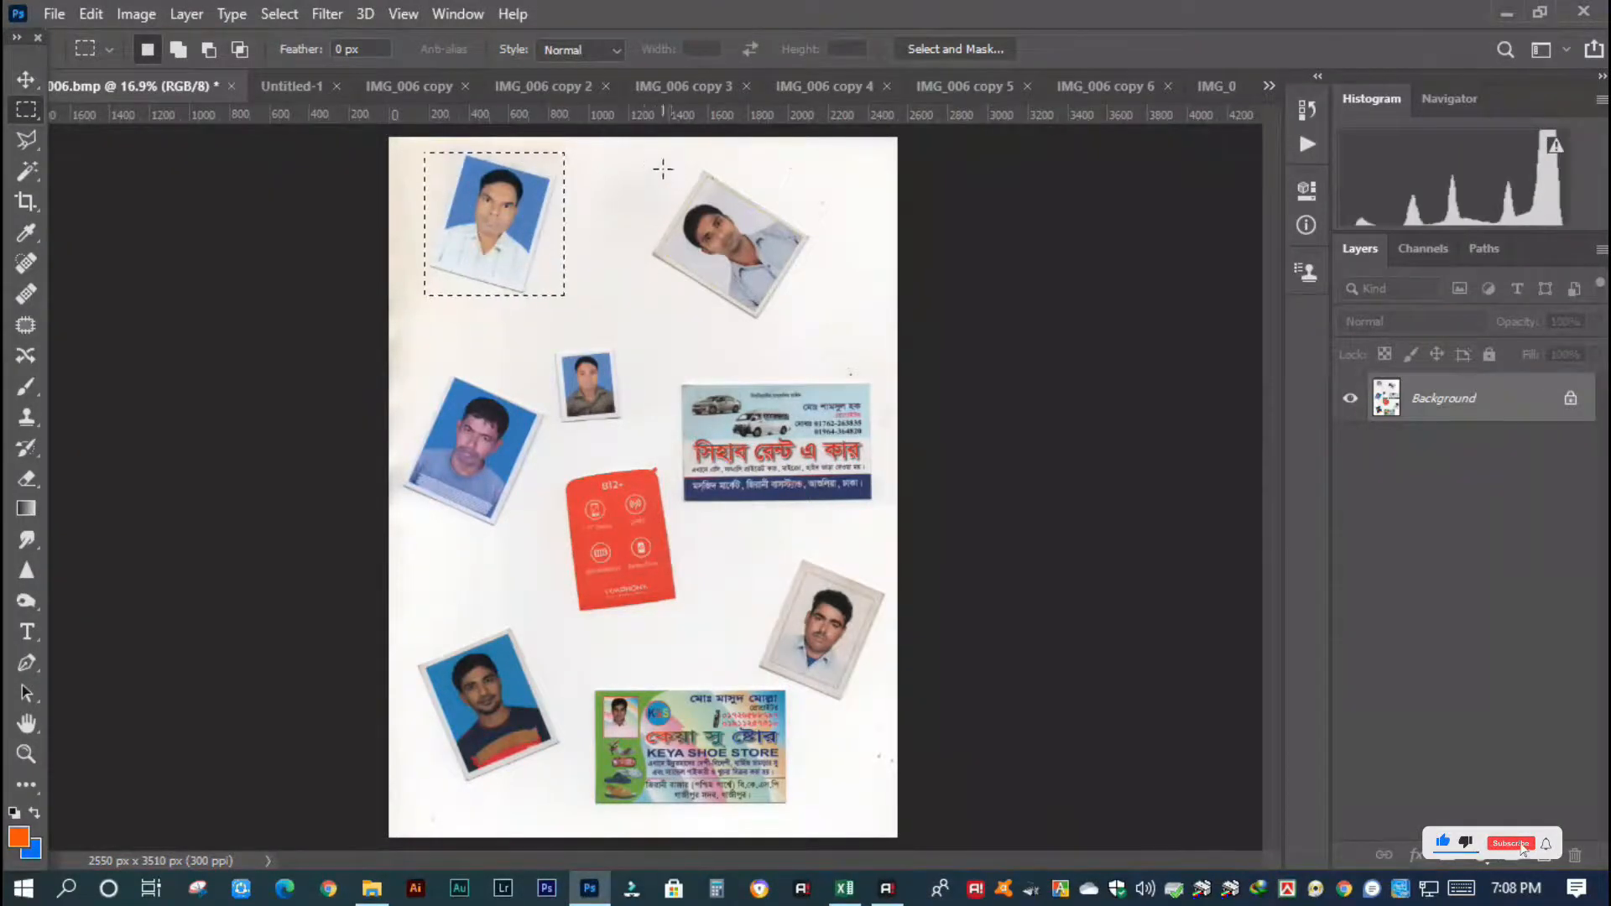
{"action": "left_click_drag", "start_coordinate": [628, 153], "coordinate": [828, 342]}
{"action": "left_click_drag", "start_coordinate": [527, 320], "coordinate": [651, 457]}
{"action": "left_click_drag", "start_coordinate": [401, 347], "coordinate": [557, 552]}
{"action": "left_click_drag", "start_coordinate": [565, 463], "coordinate": [691, 621]}
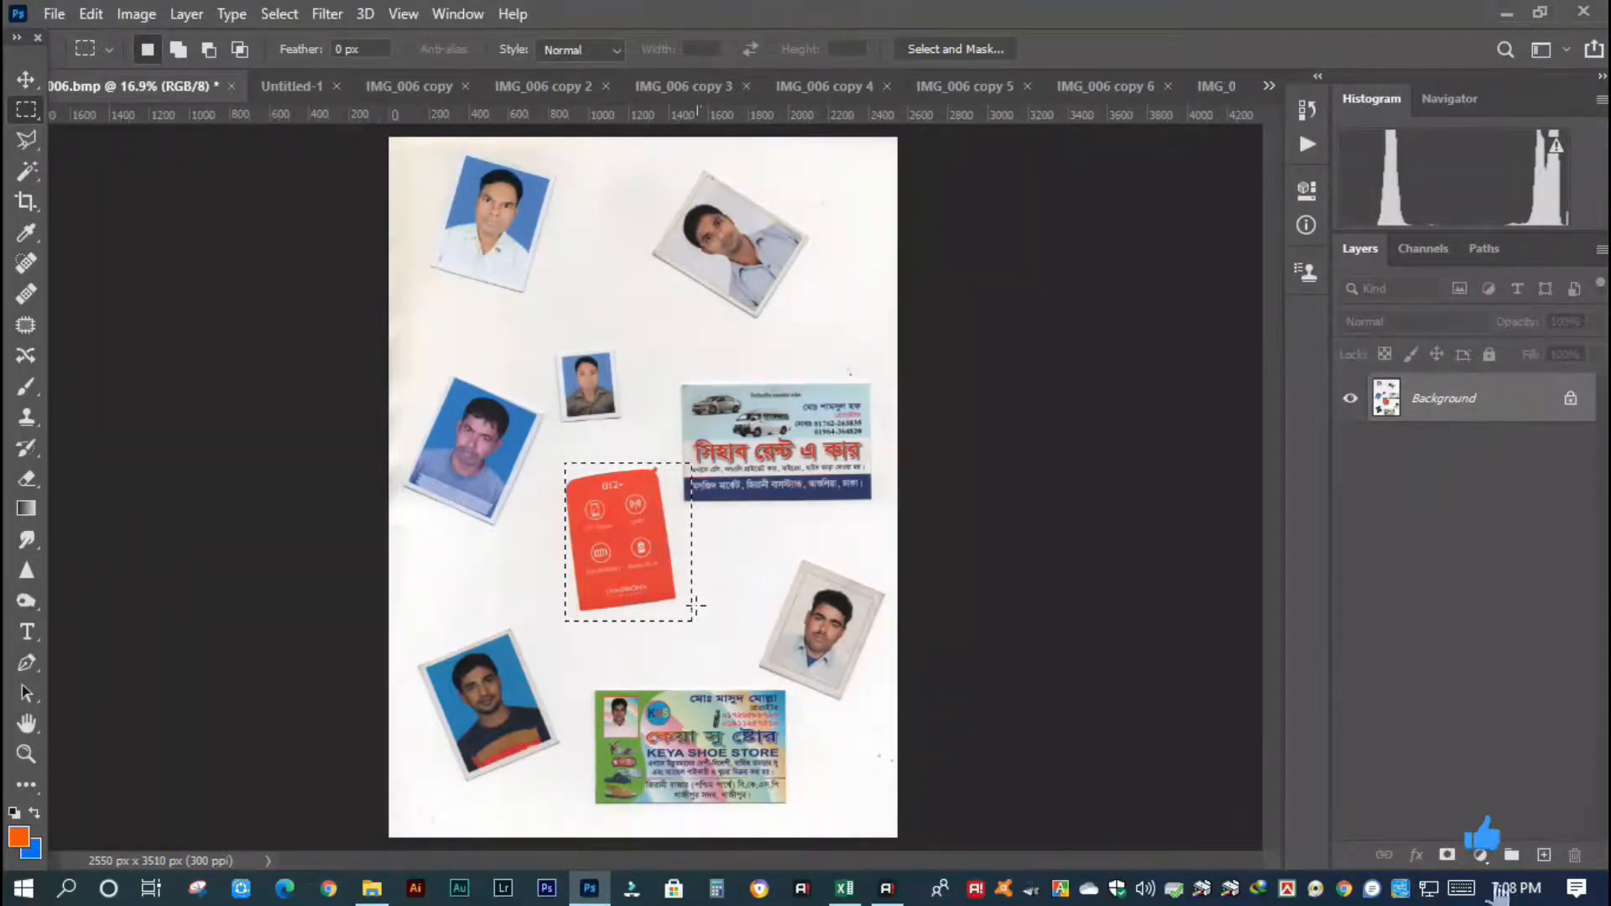
{"action": "key", "text": "v"}
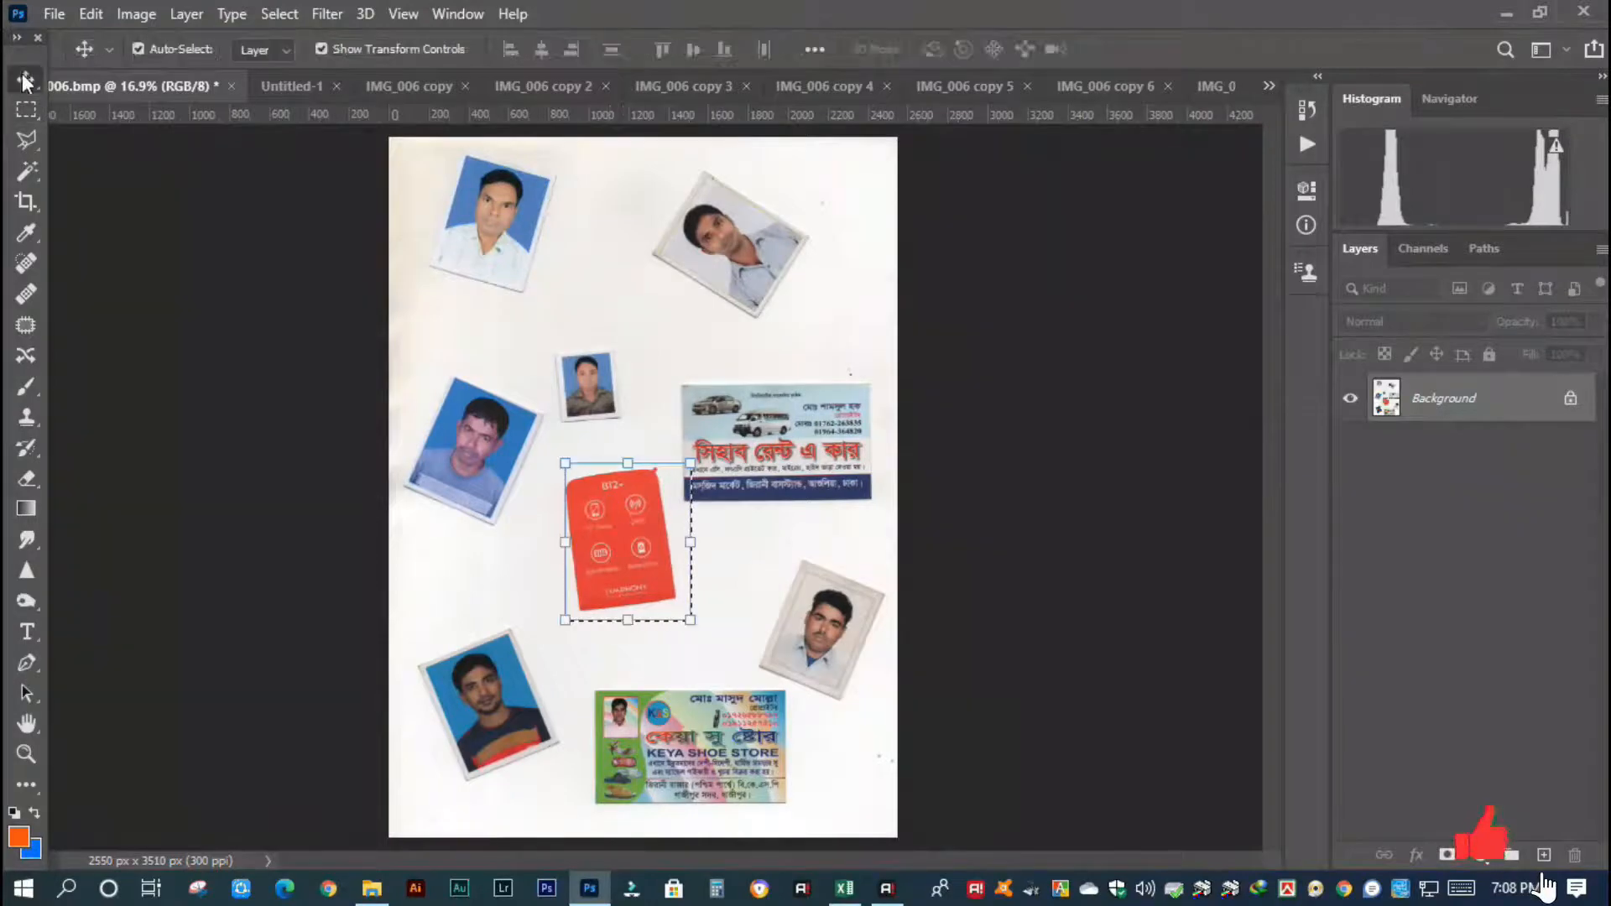
Review the split documents from IMG_006 copy through copy 9, viewing the shoe store card in copy 9 at 50% zoom.
{"action": "left_click", "coordinate": [385, 84]}
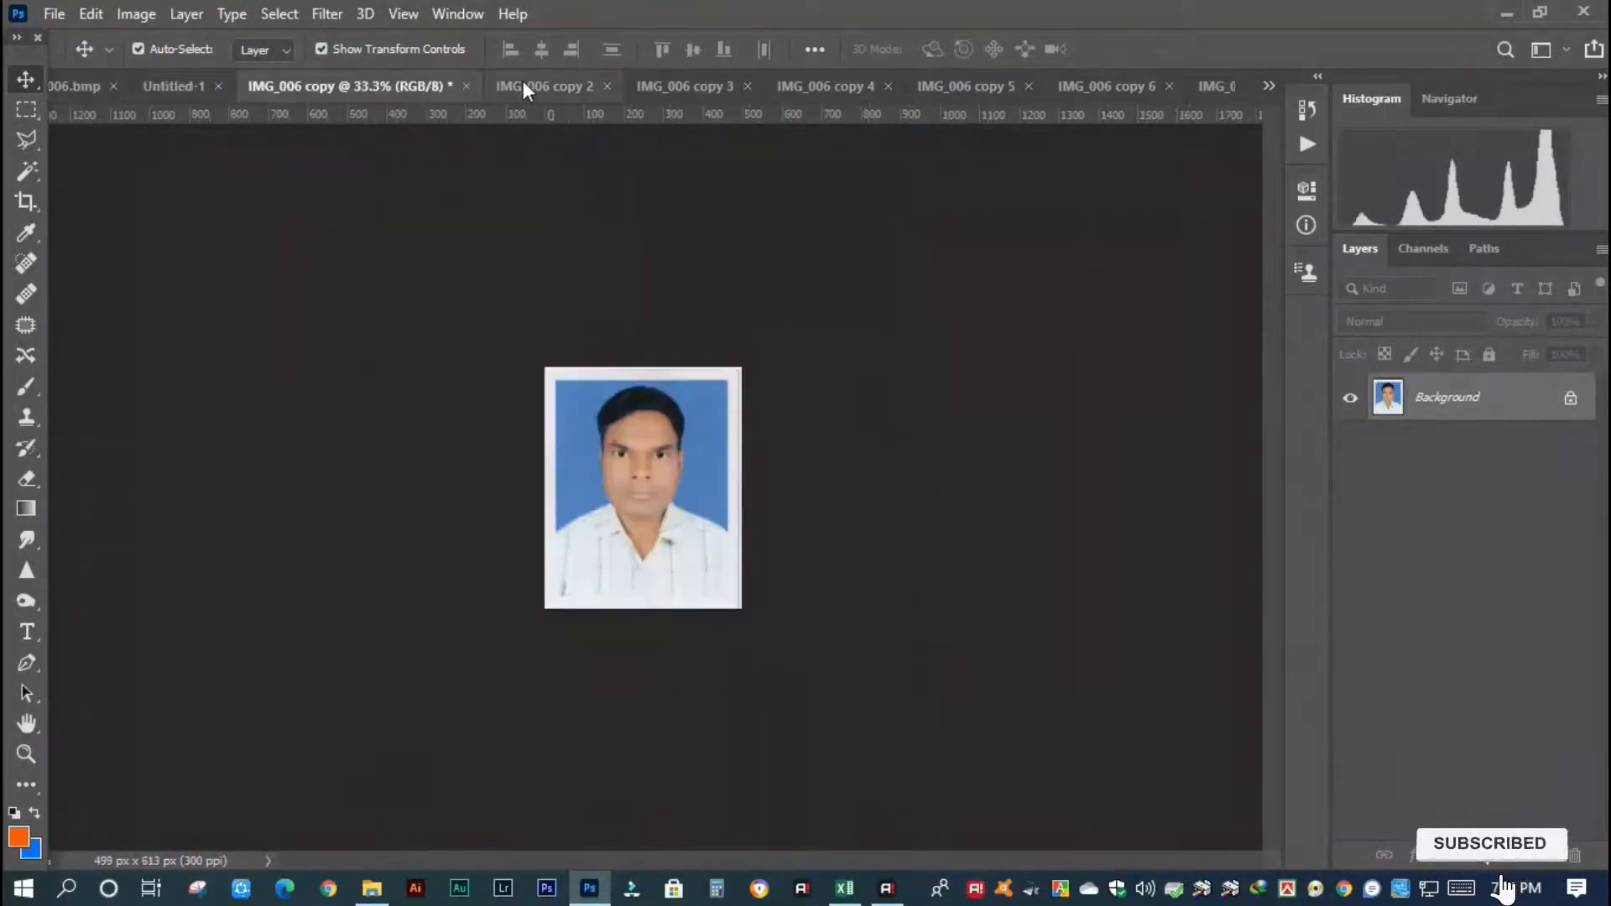
{"action": "left_click", "coordinate": [579, 86]}
{"action": "left_click", "coordinate": [697, 86]}
{"action": "left_click", "coordinate": [839, 84]}
{"action": "left_click", "coordinate": [948, 87]}
{"action": "left_click", "coordinate": [1108, 85]}
{"action": "left_click", "coordinate": [1213, 86]}
{"action": "left_click", "coordinate": [1268, 85]}
{"action": "left_click", "coordinate": [1368, 327]}
{"action": "left_click", "coordinate": [1269, 83]}
{"action": "left_click", "coordinate": [1368, 353]}
{"action": "key", "text": "ctrl+plus"}
{"action": "key", "text": "ctrl+plus"}
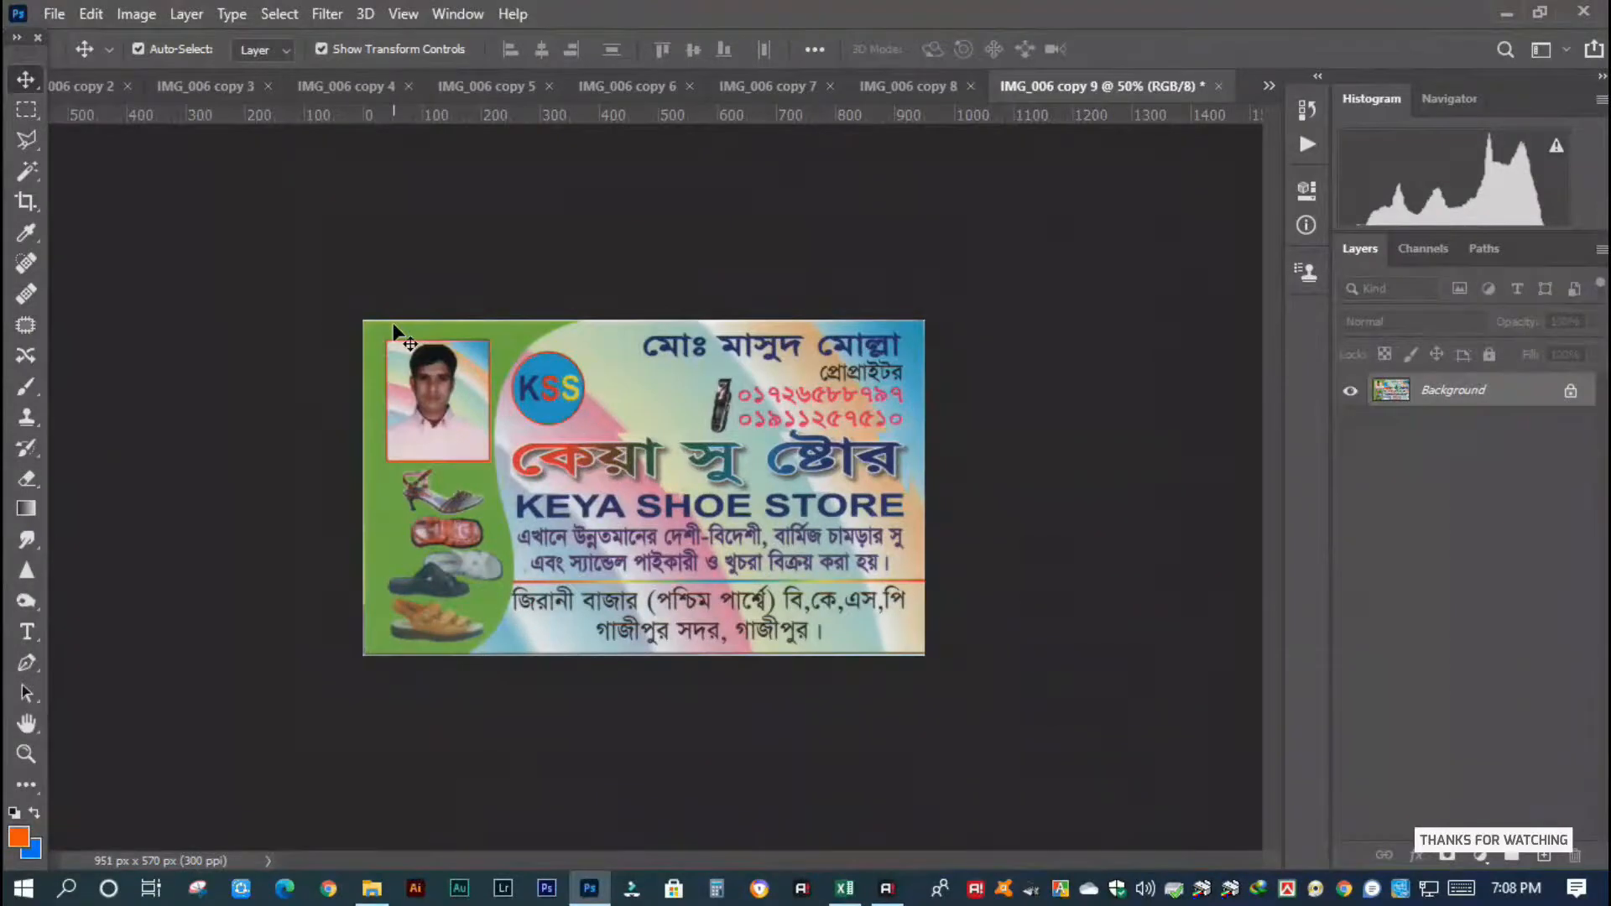
{"action": "left_click", "coordinate": [63, 84]}
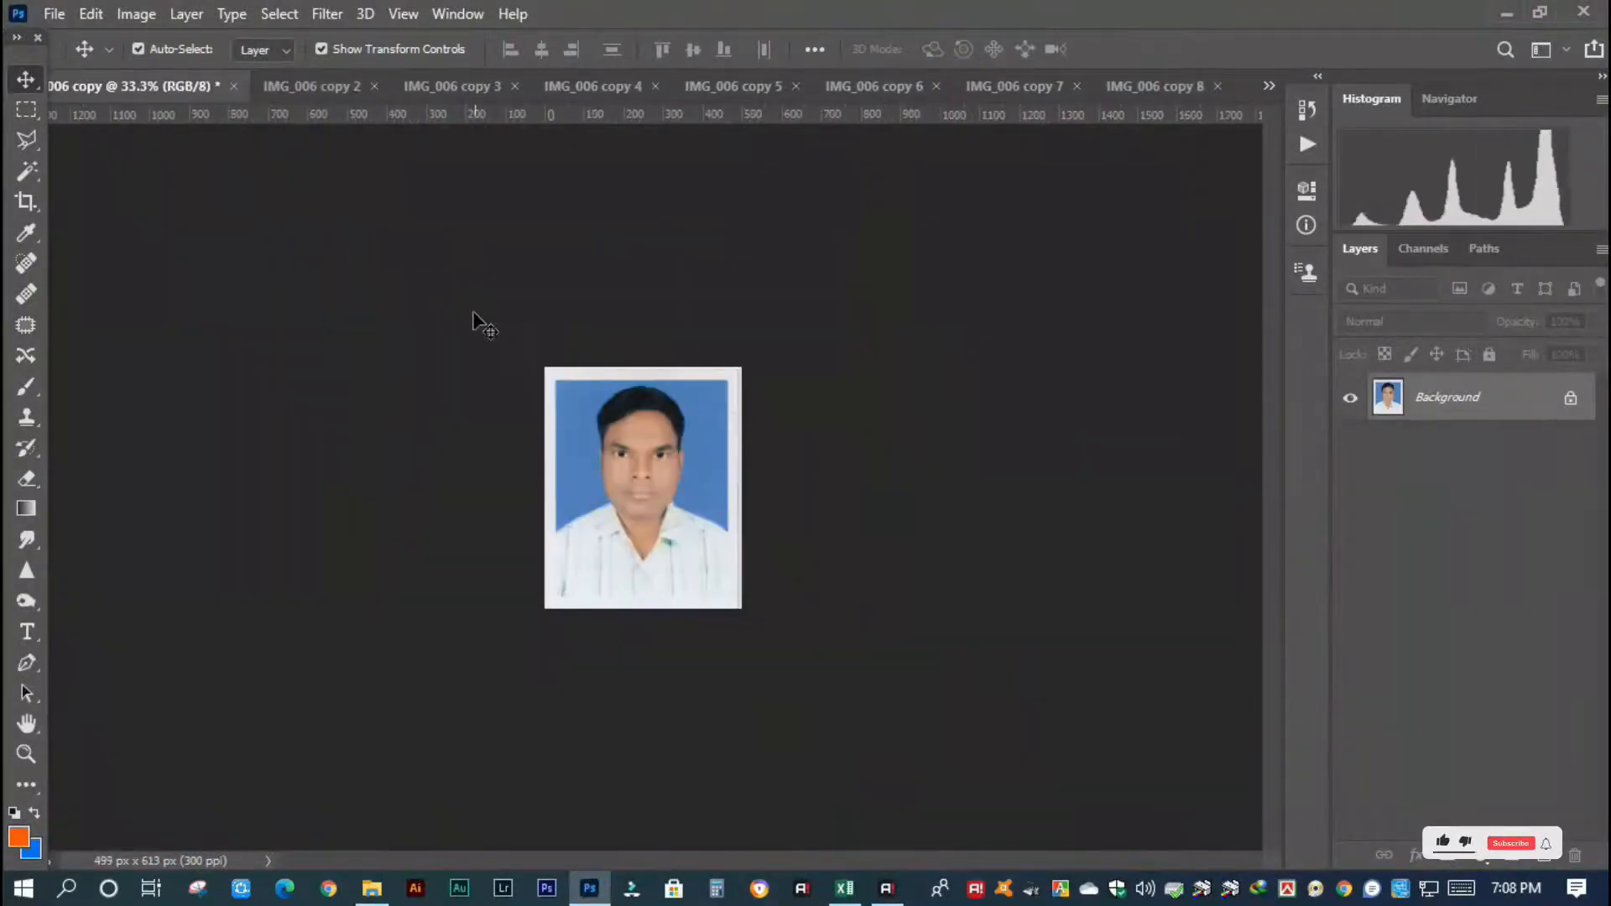
{"action": "double_click", "coordinate": [1361, 19]}
{"action": "left_click", "coordinate": [1135, 189]}
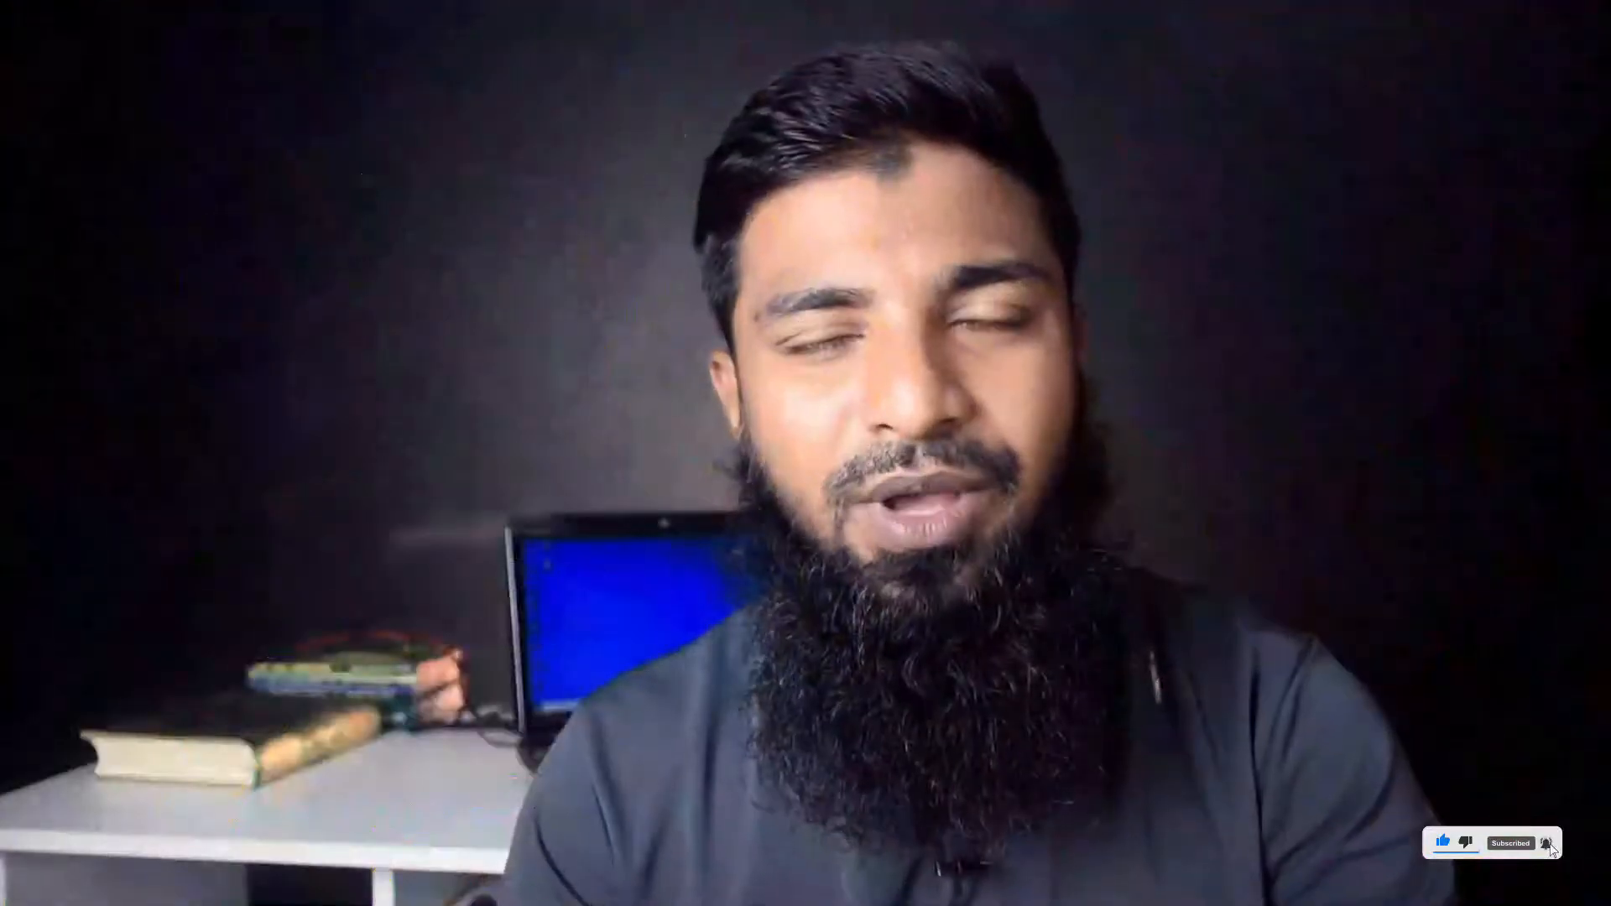